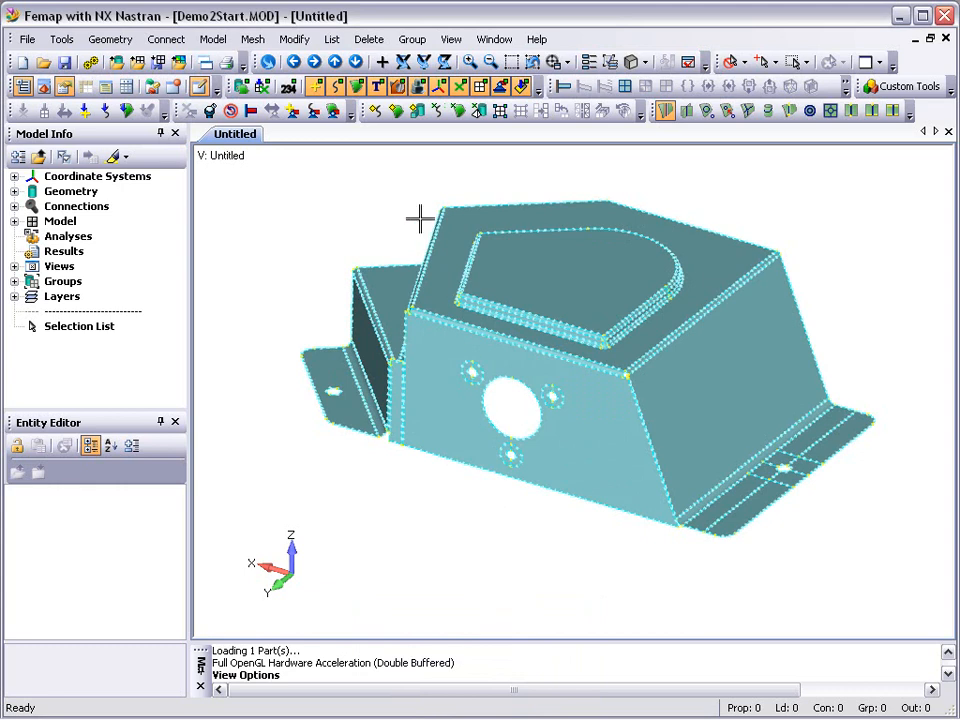
Apply automatic mesh sizing to all surfaces with an element size of 6.25.
left_click(396, 112)
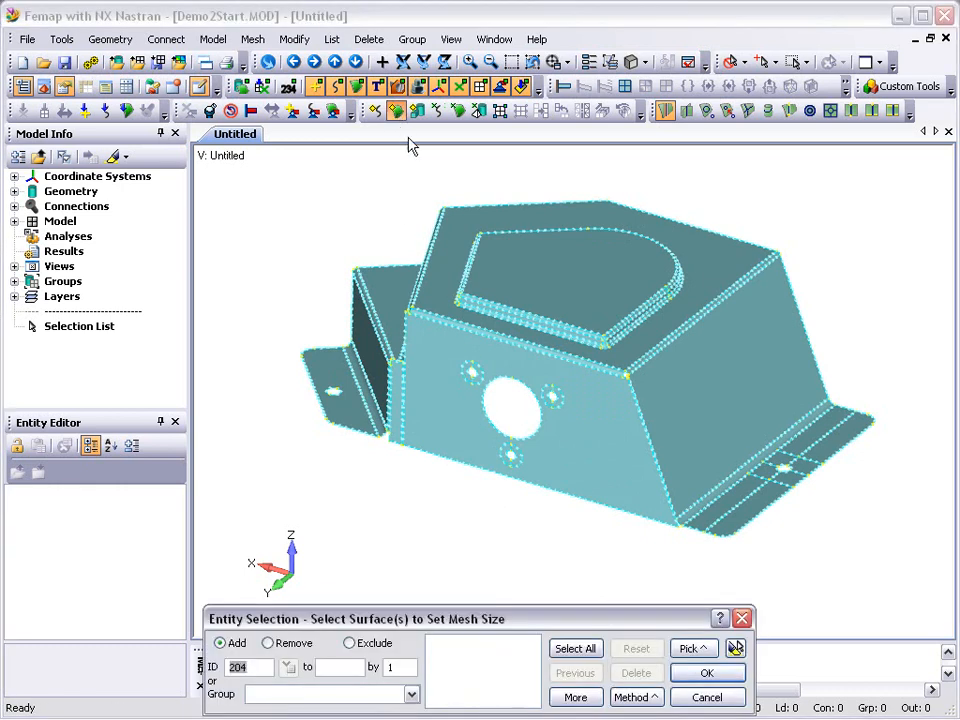
left_click(574, 649)
left_click(699, 674)
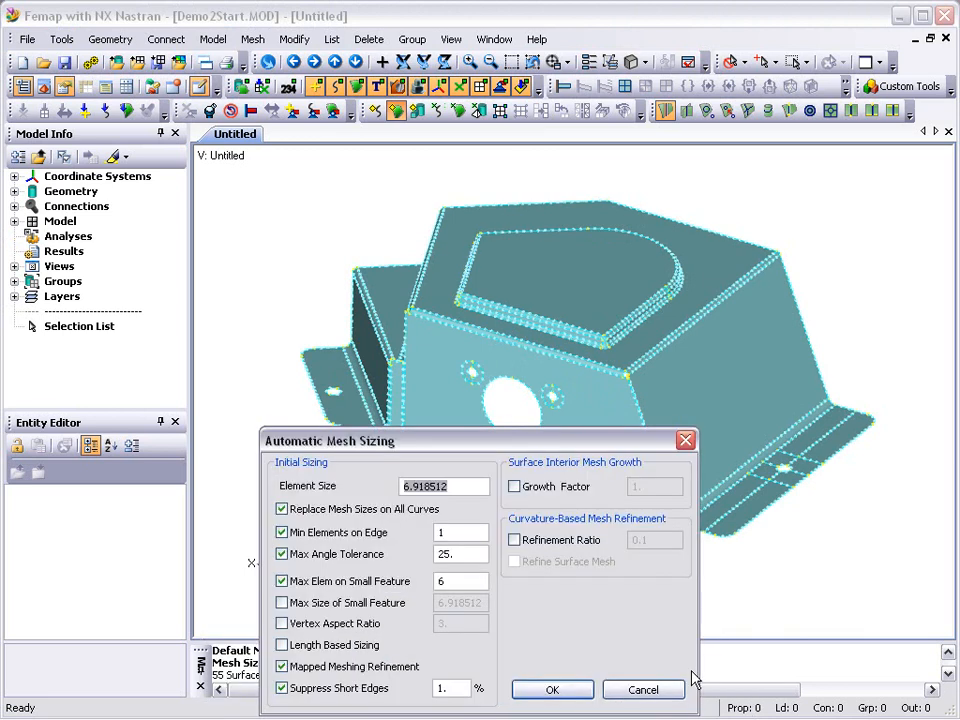
type("6.25")
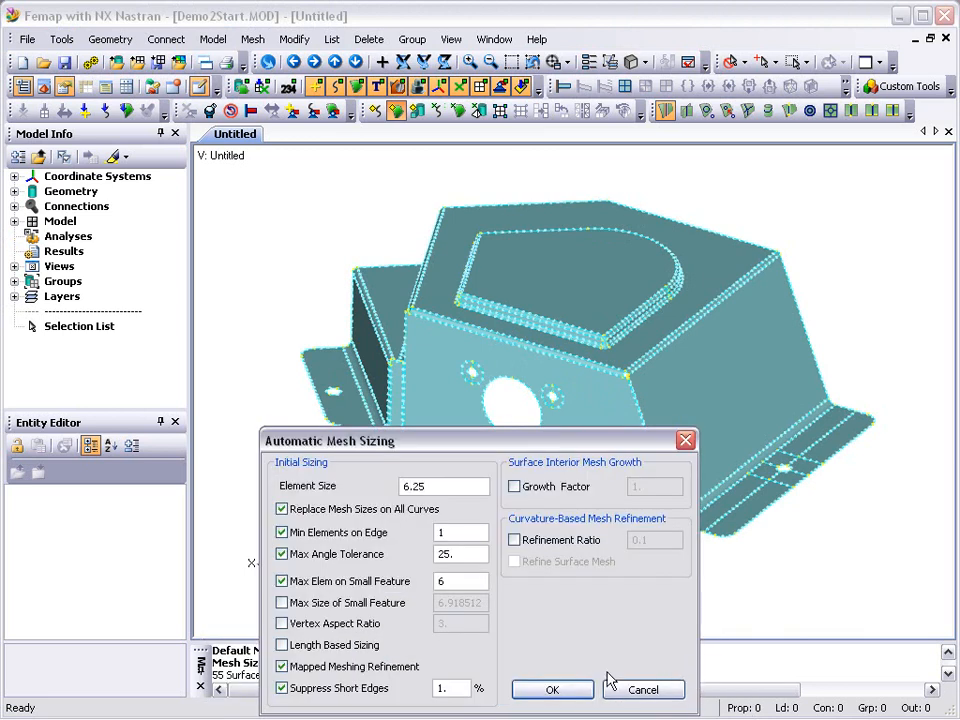
left_click(574, 690)
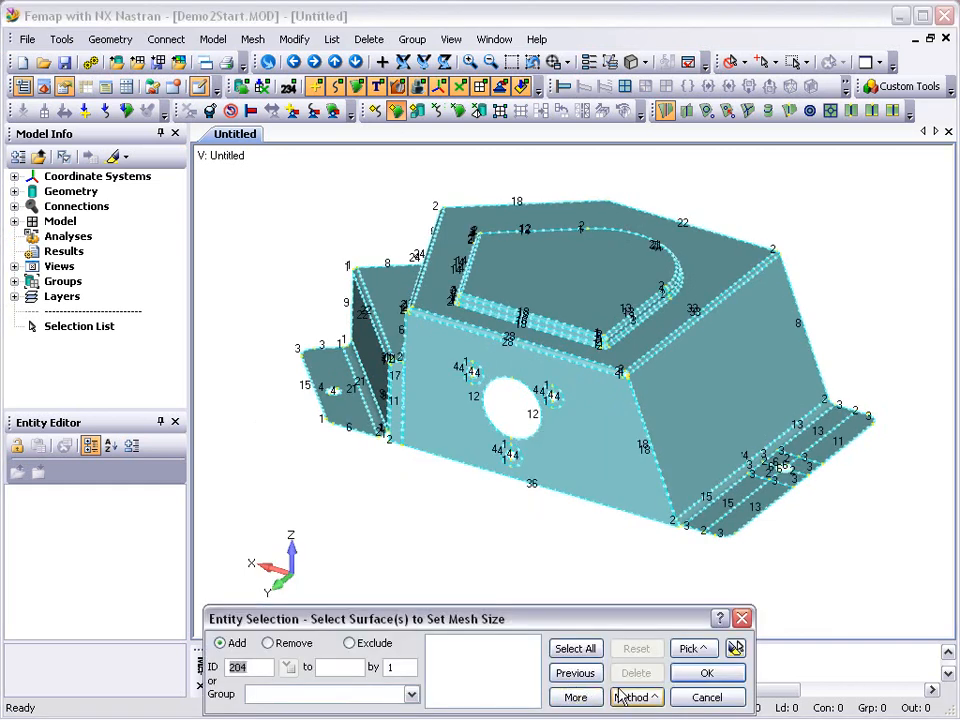
left_click(702, 698)
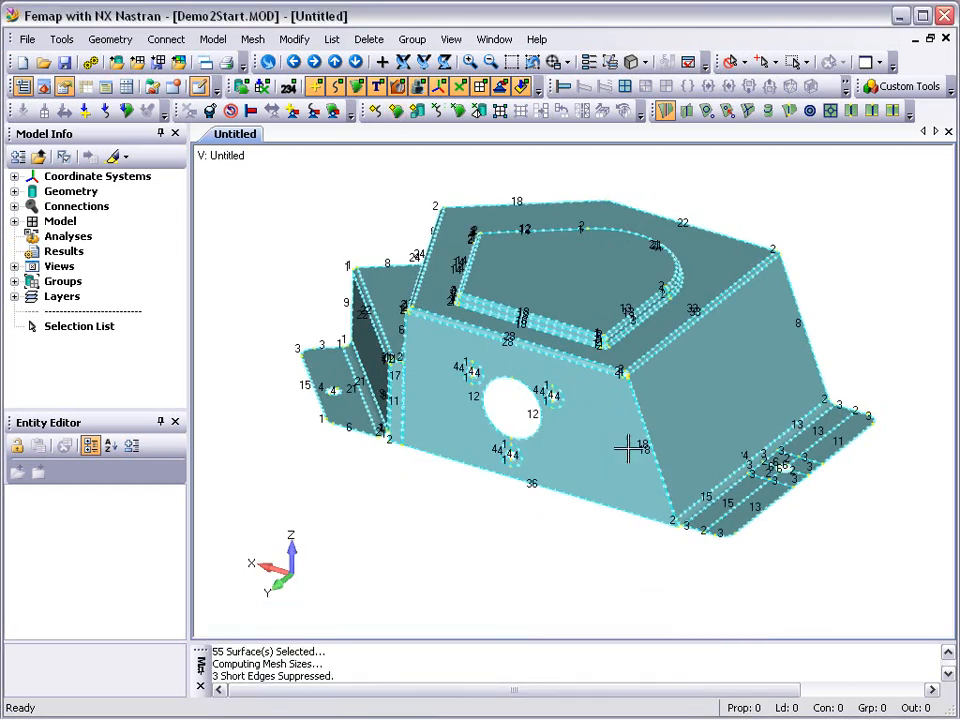
Set 6 elements along each of the twelve inner and outer arcs around the three small holes on the front face.
left_click(512, 63)
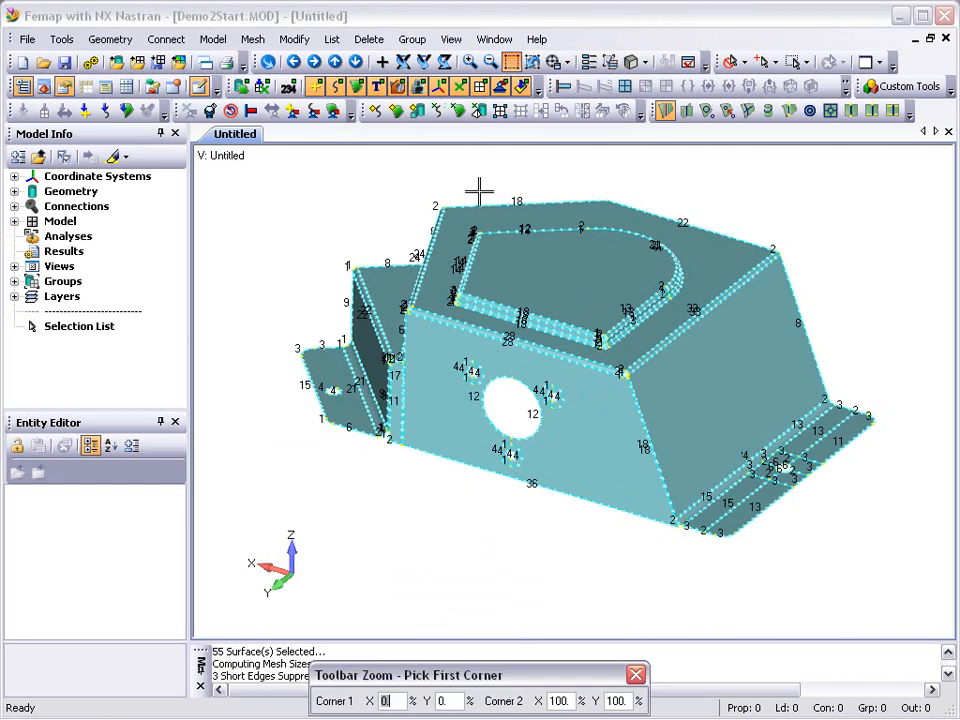
left_click(441, 345)
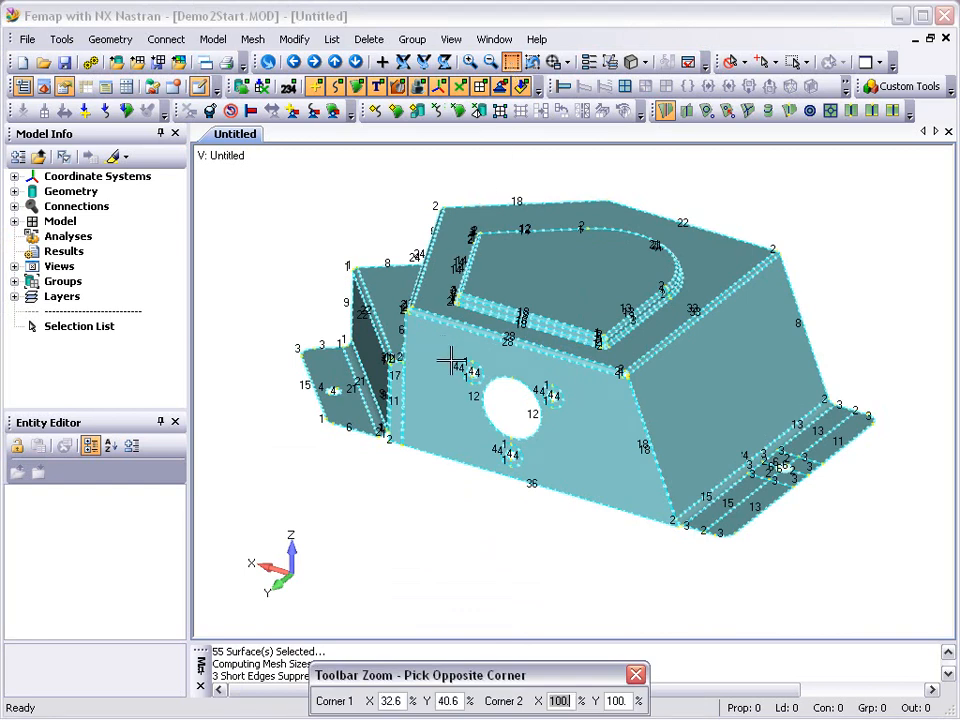
left_click(570, 503)
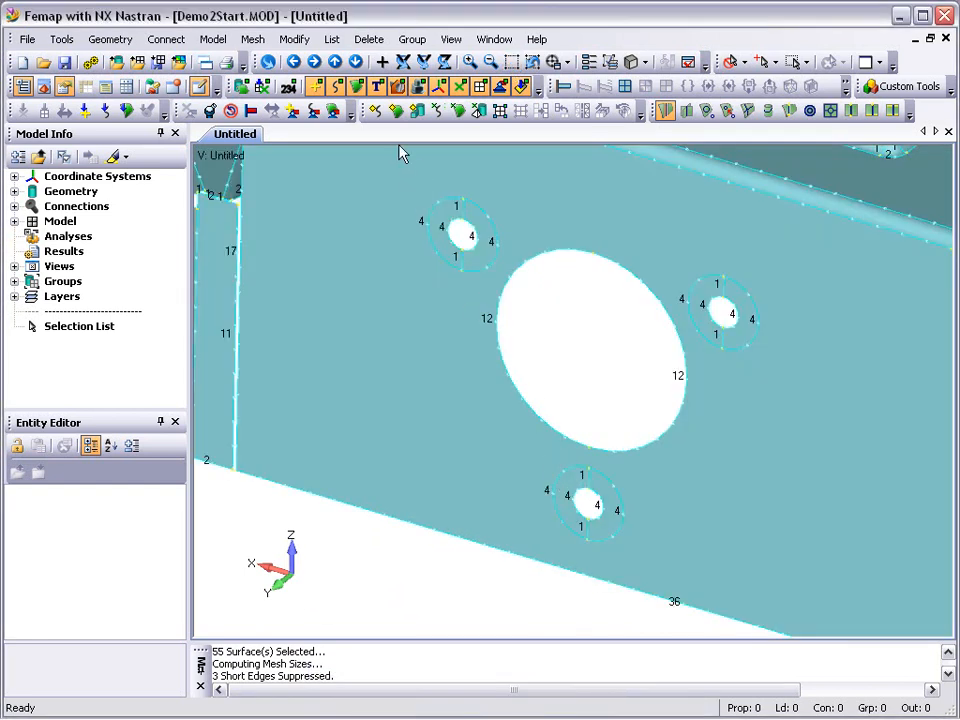
left_click(379, 113)
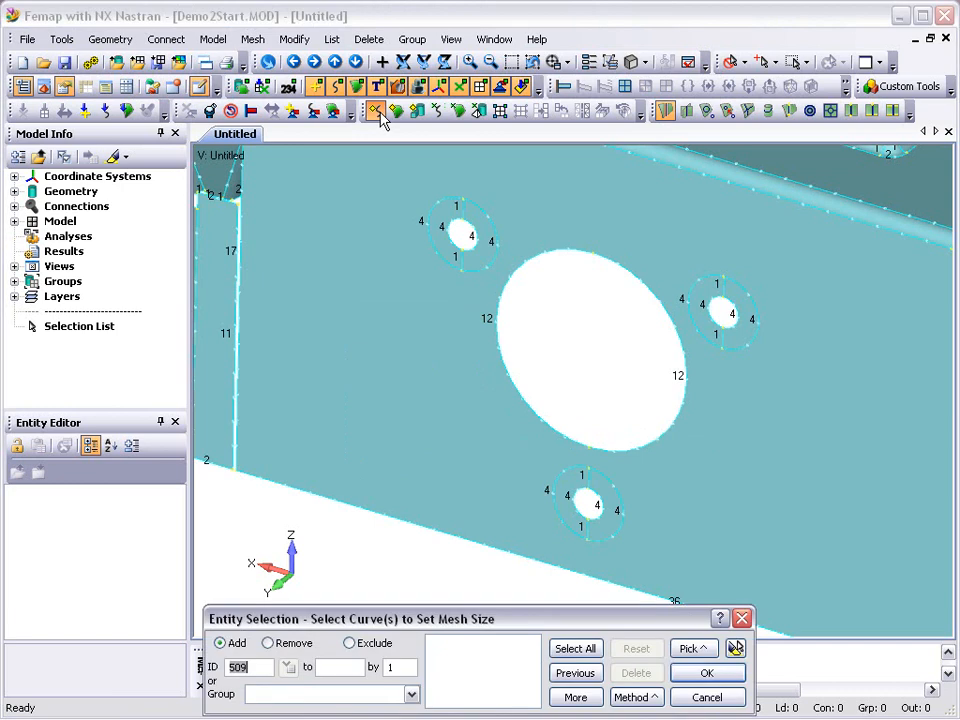
left_click(427, 221)
left_click(438, 224)
left_click(476, 242)
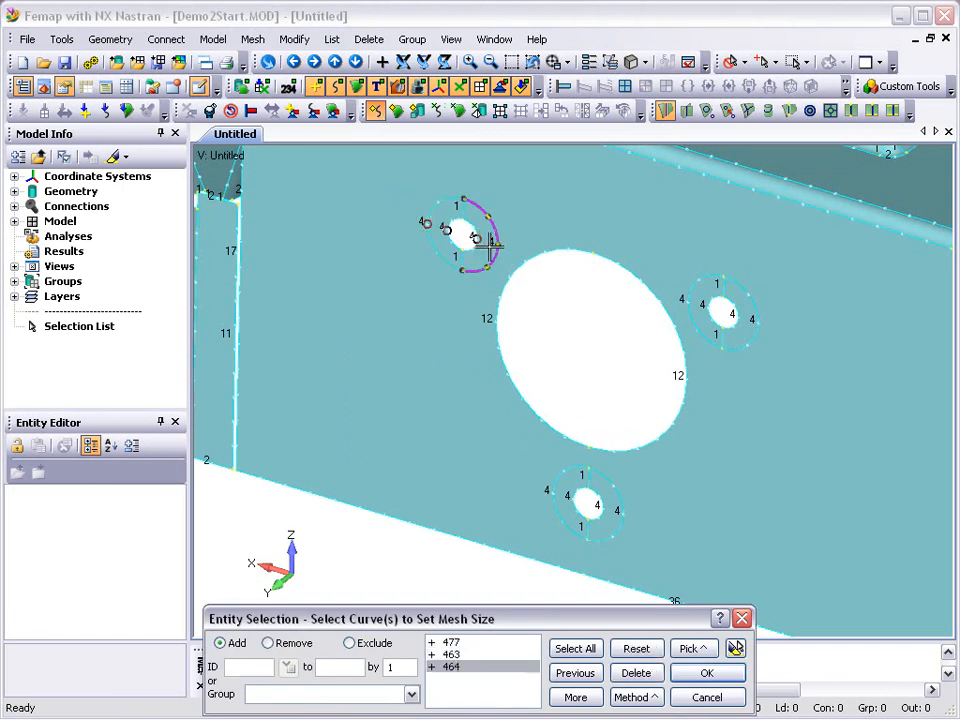
left_click(490, 243)
left_click(684, 300)
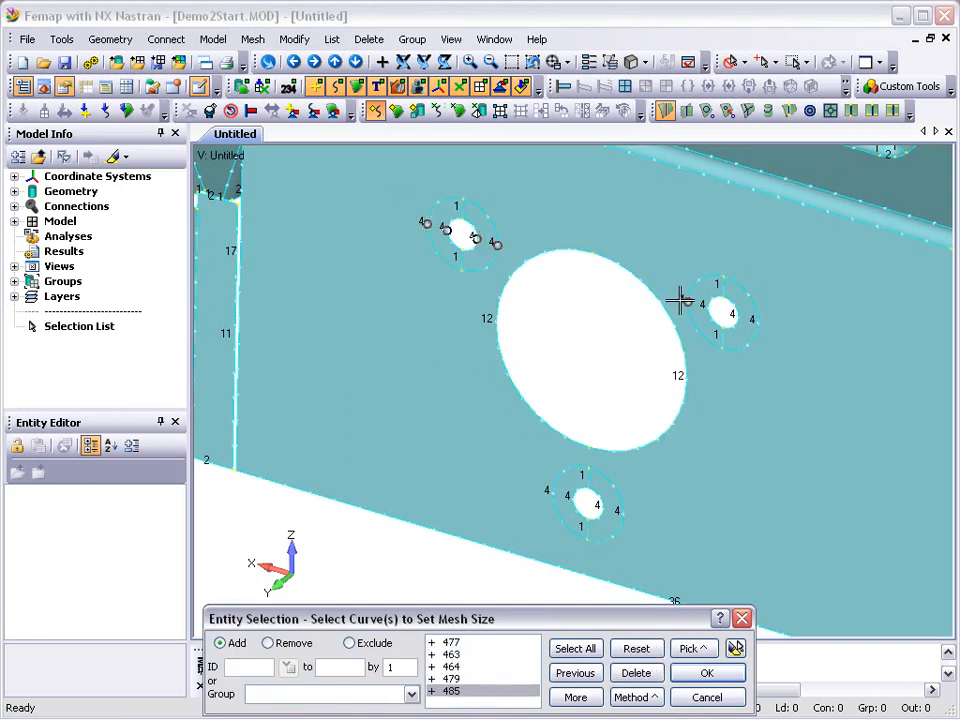
left_click(710, 308)
left_click(736, 316)
left_click(754, 321)
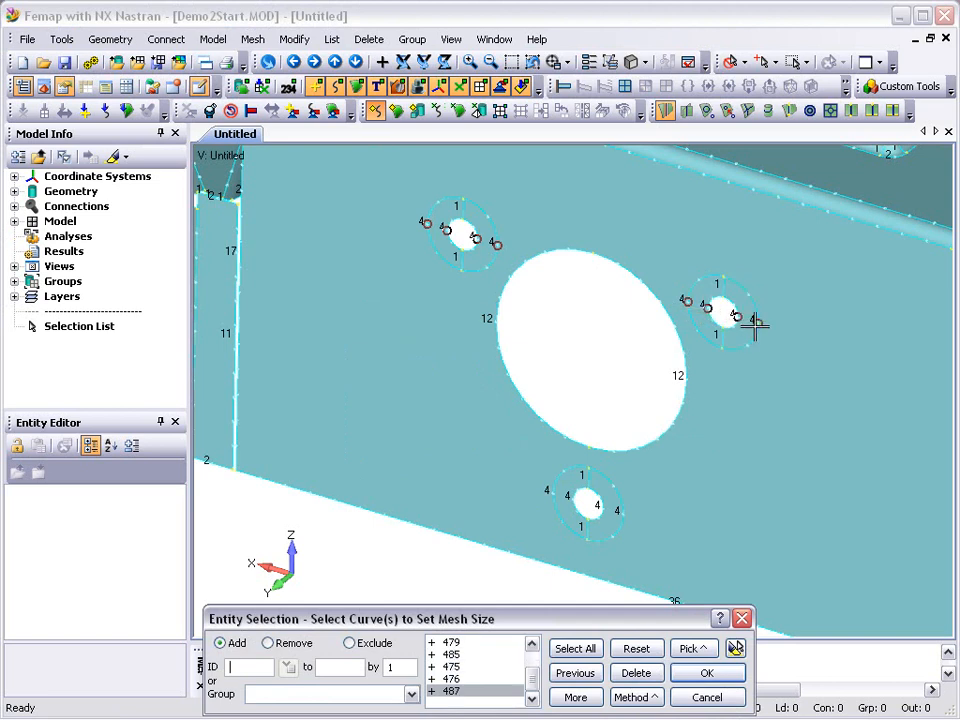
left_click(625, 513)
left_click(602, 509)
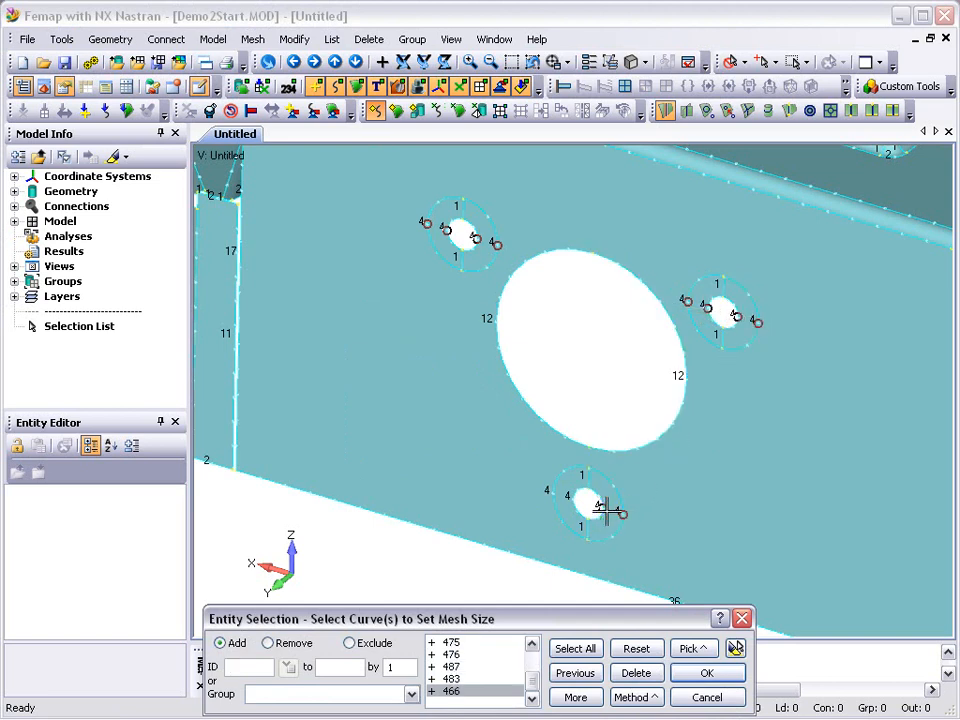
left_click(583, 505)
left_click(556, 490)
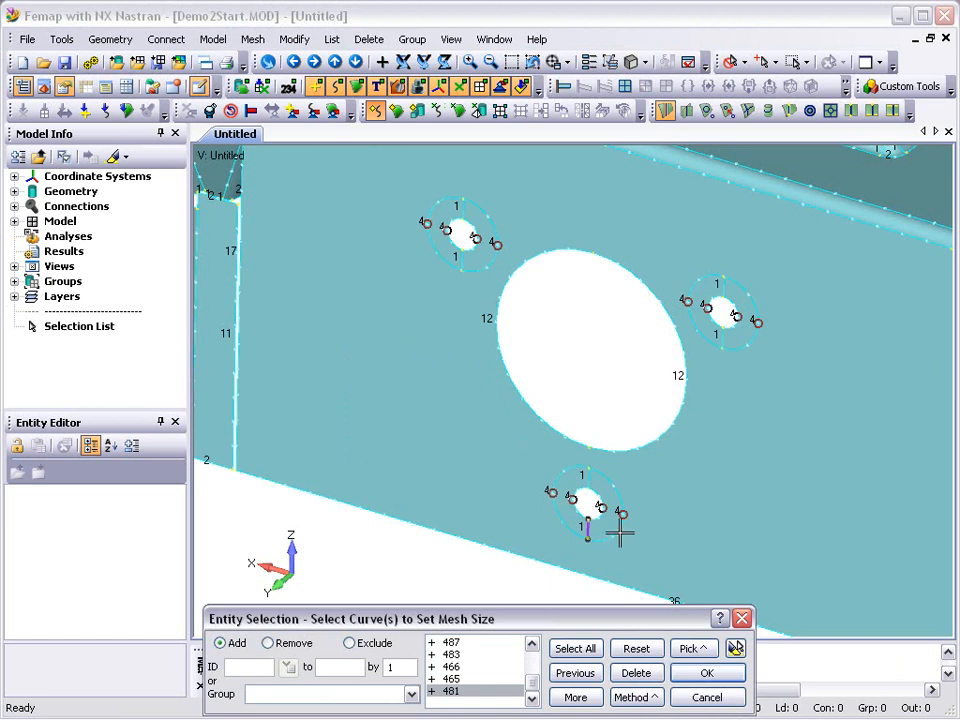
left_click(735, 650)
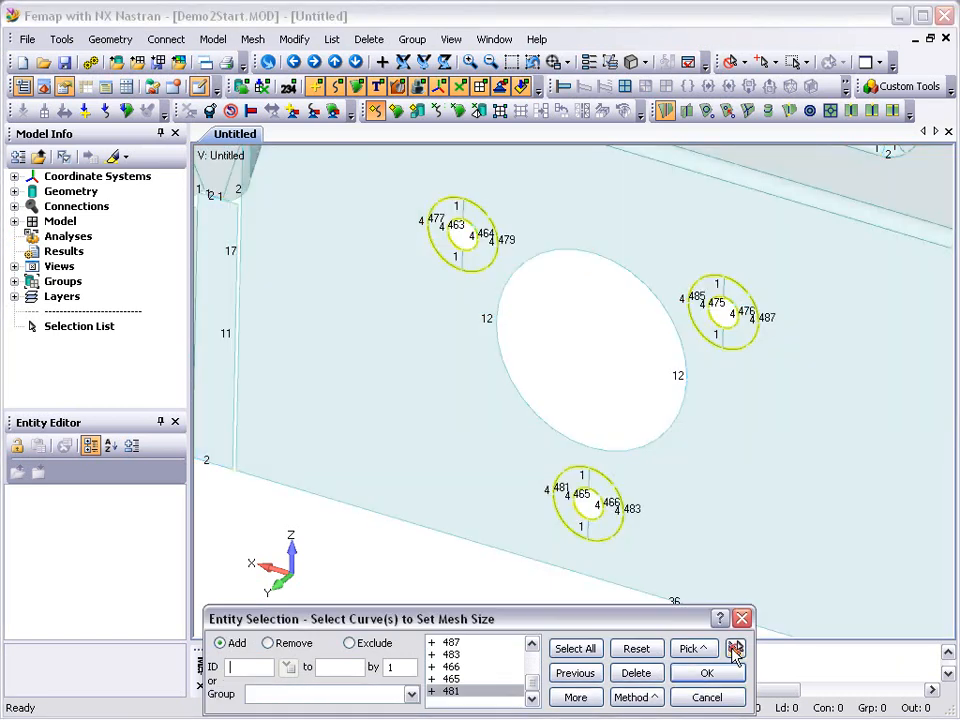
left_click(707, 673)
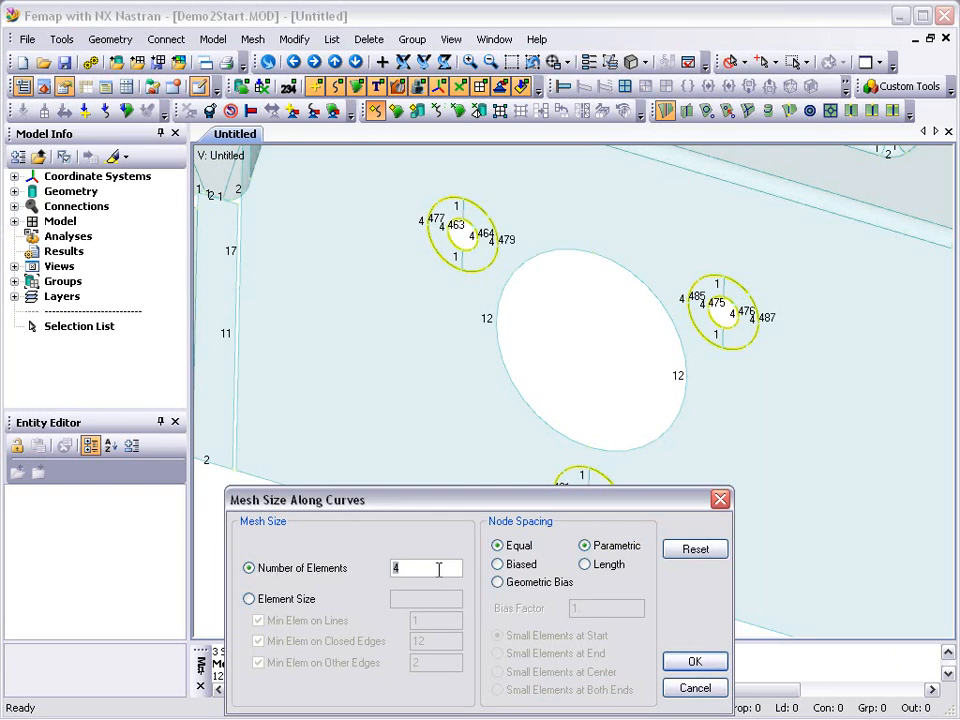
left_click(679, 663)
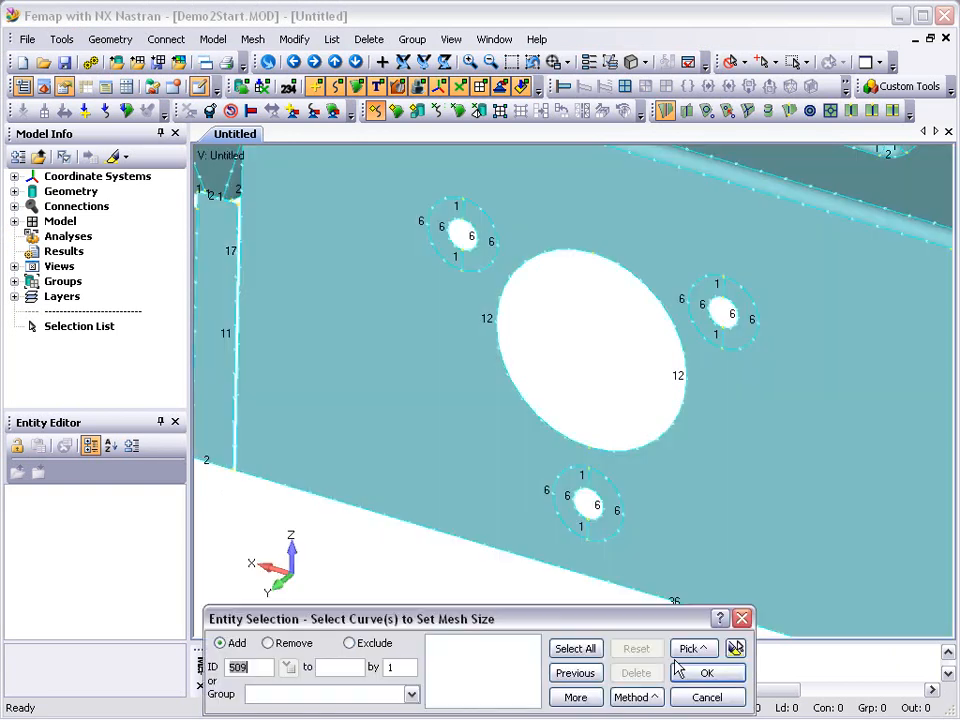
Set 2 elements along each of the six short radial lines joining the inner and outer circles of the three small holes.
left_click(587, 525)
left_click(587, 478)
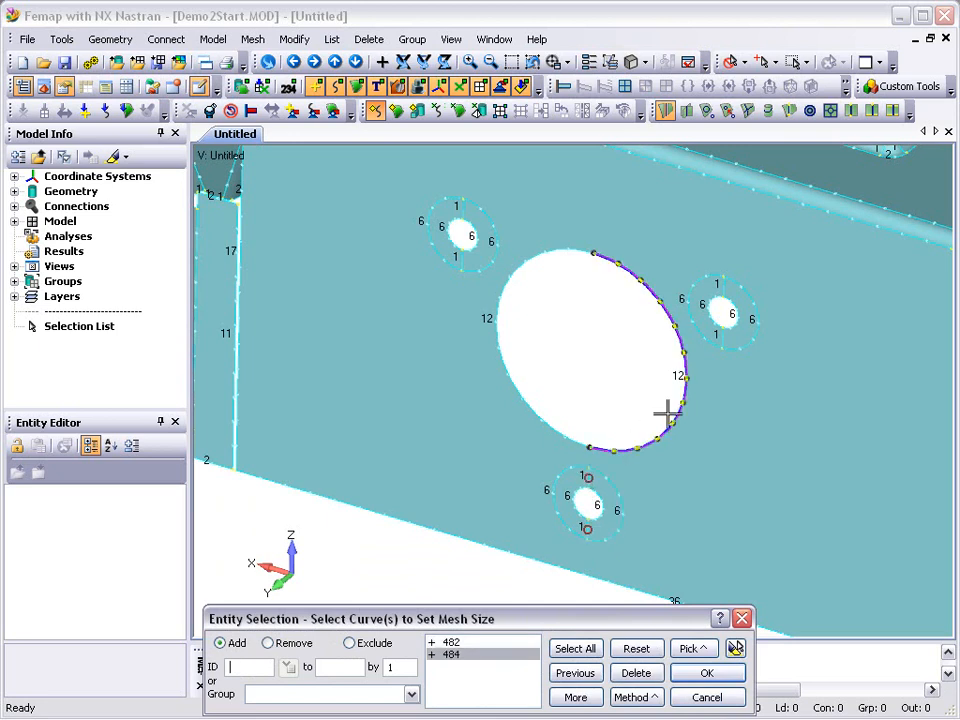
left_click(722, 336)
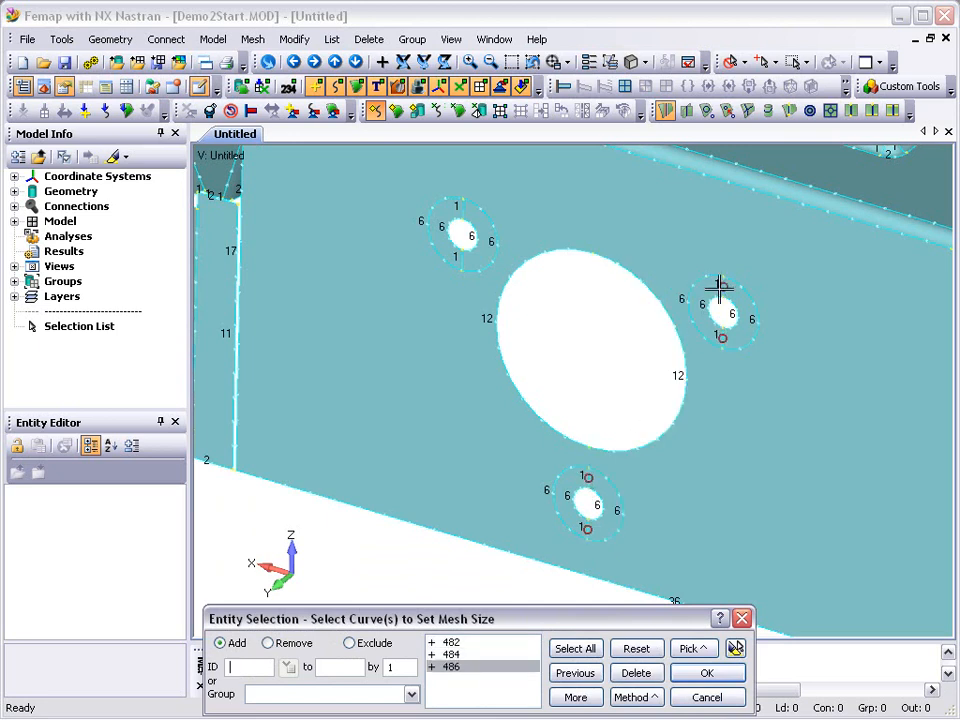
left_click(722, 290)
left_click(460, 237)
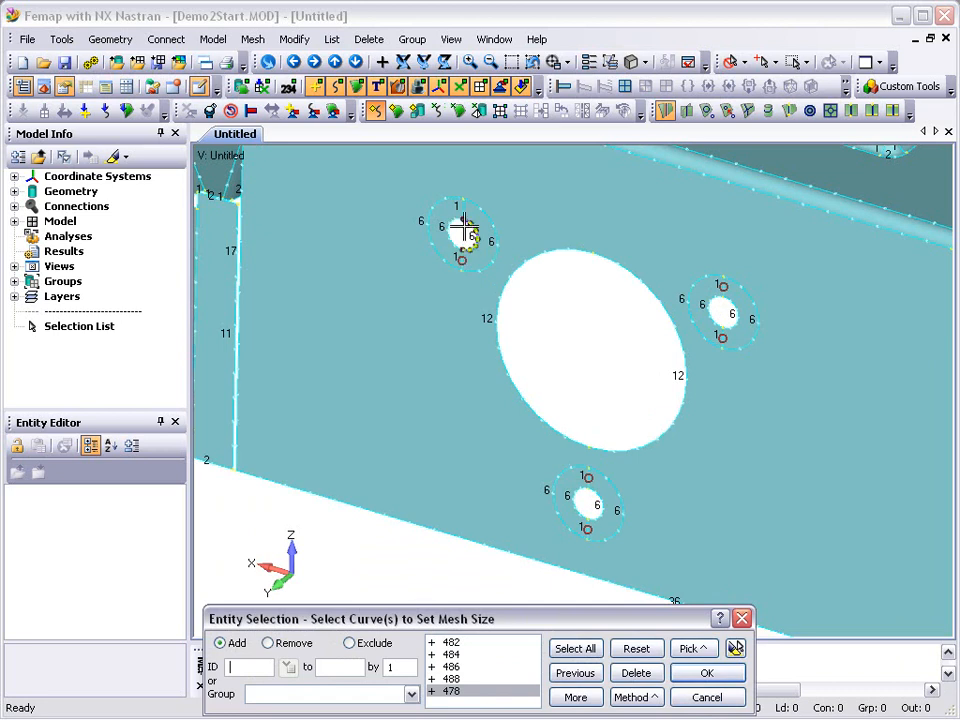
left_click(496, 236)
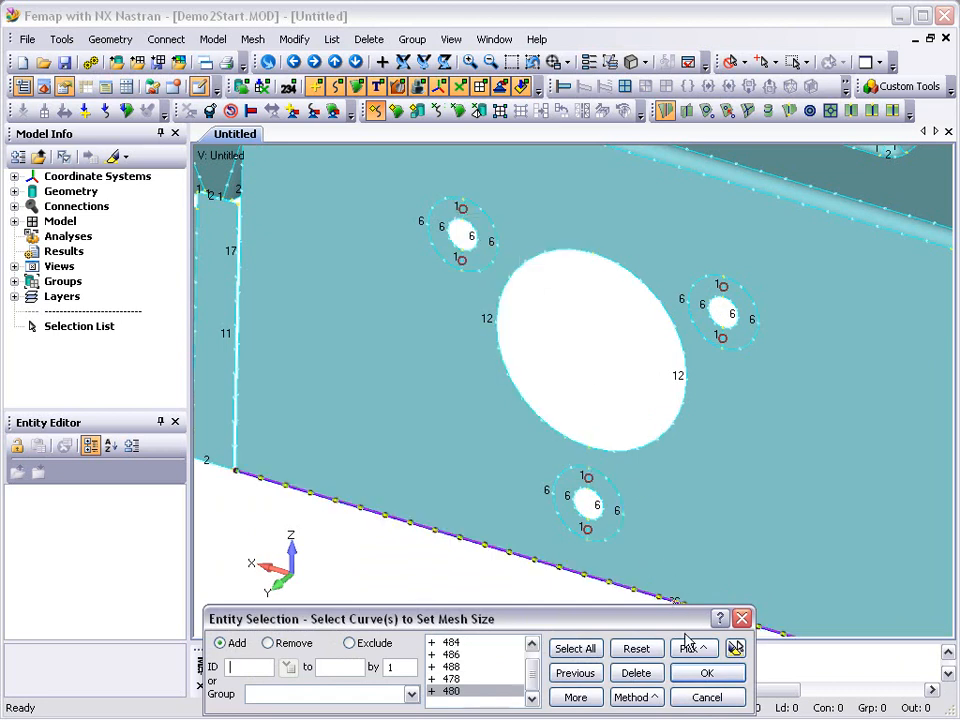
left_click(736, 649)
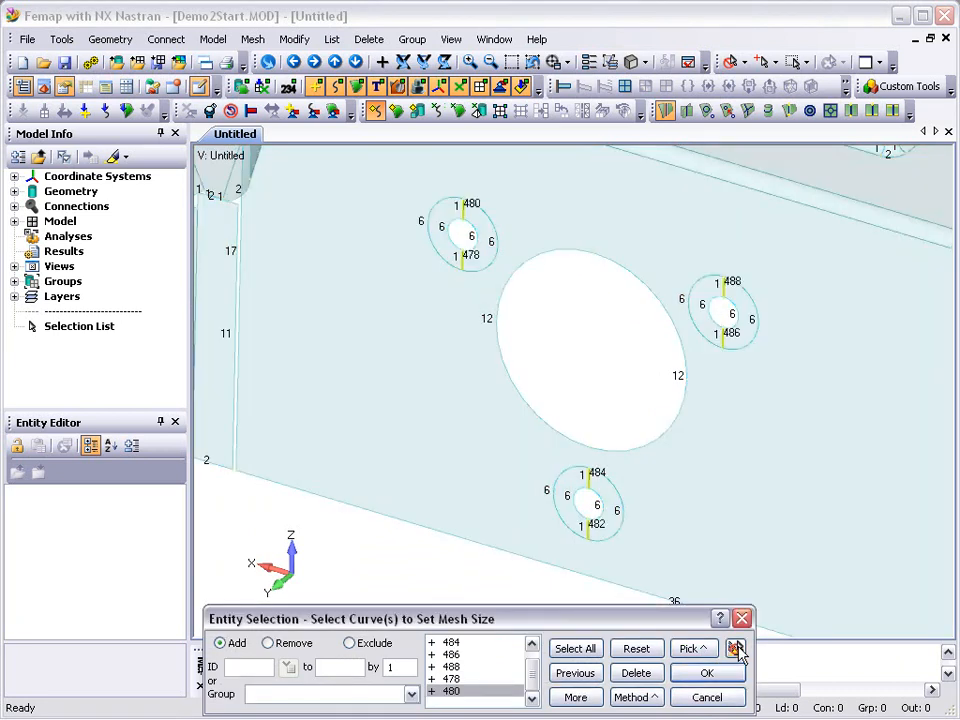
left_click(707, 673)
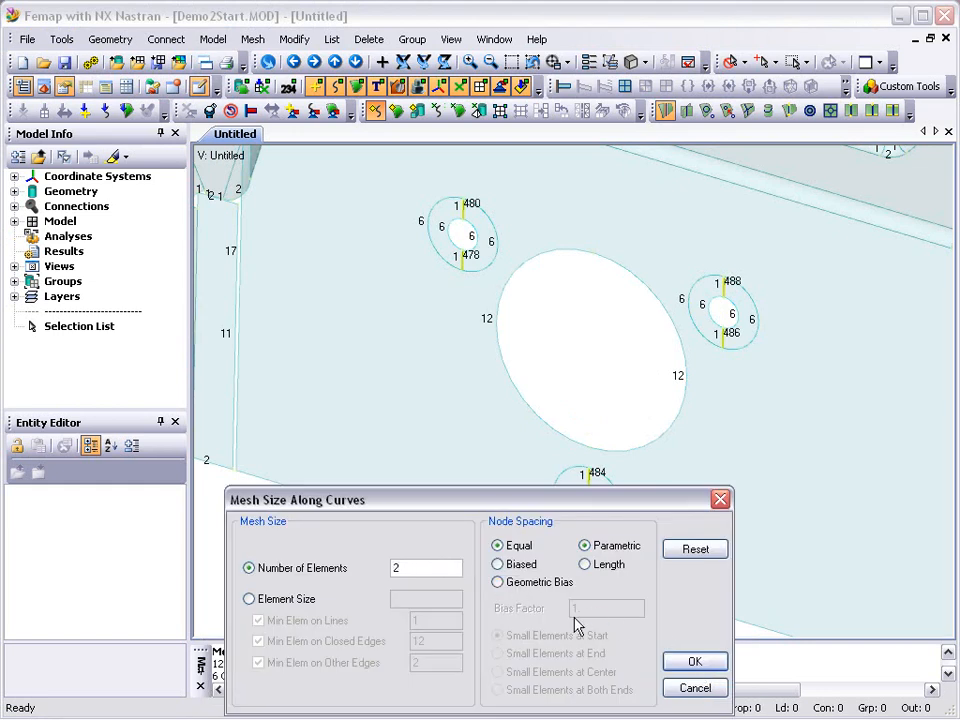
left_click(689, 665)
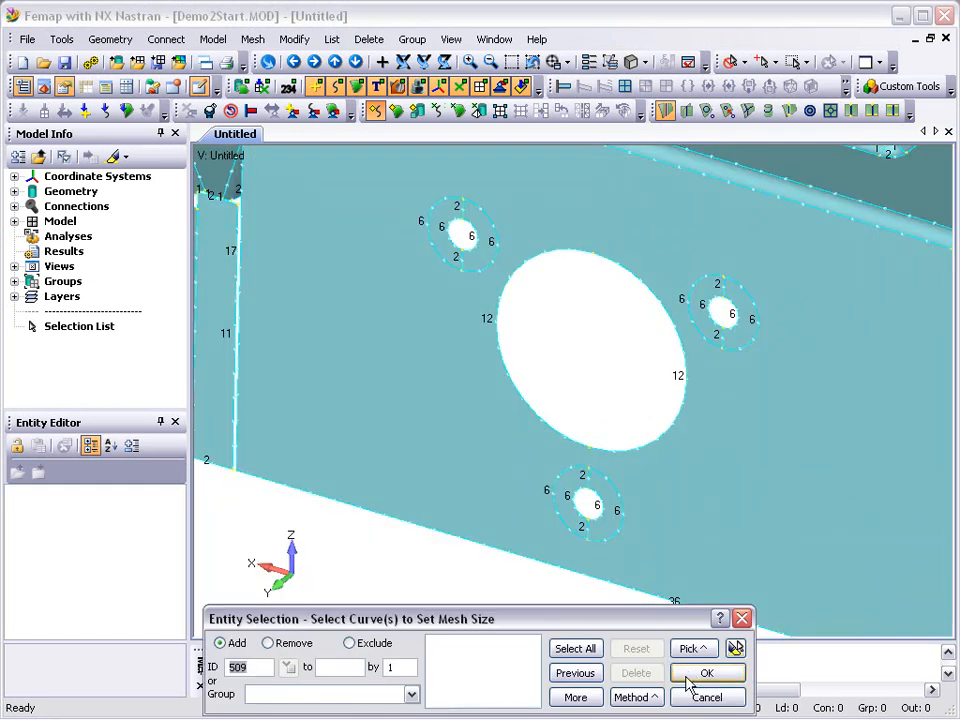
left_click(695, 697)
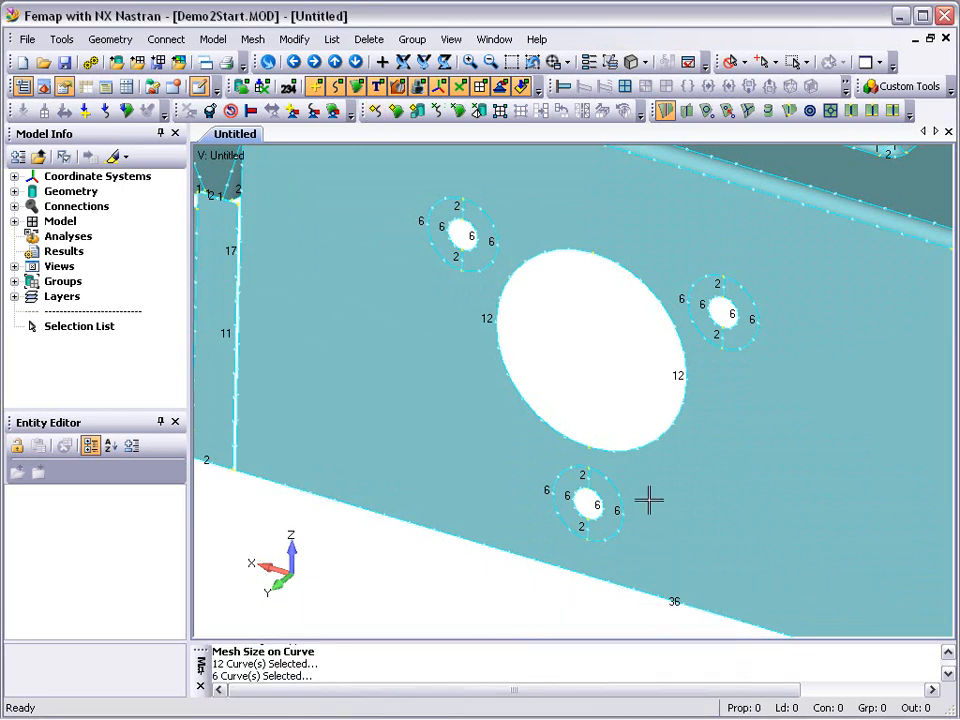
Automesh all surfaces using the Quad mesher with mapped meshing on.
left_click(531, 62)
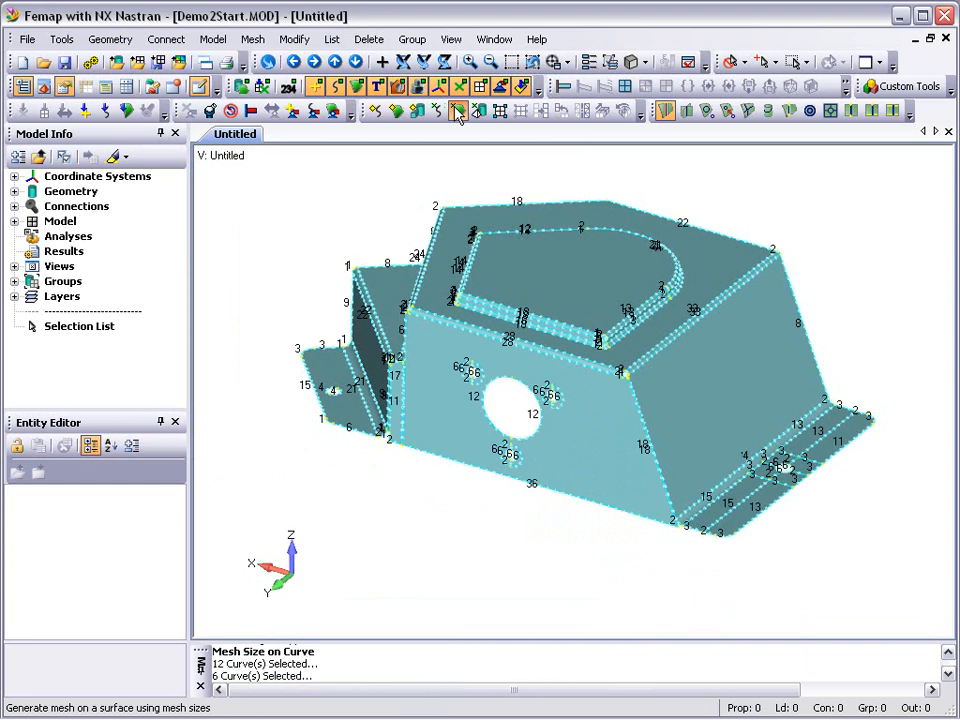
left_click(458, 111)
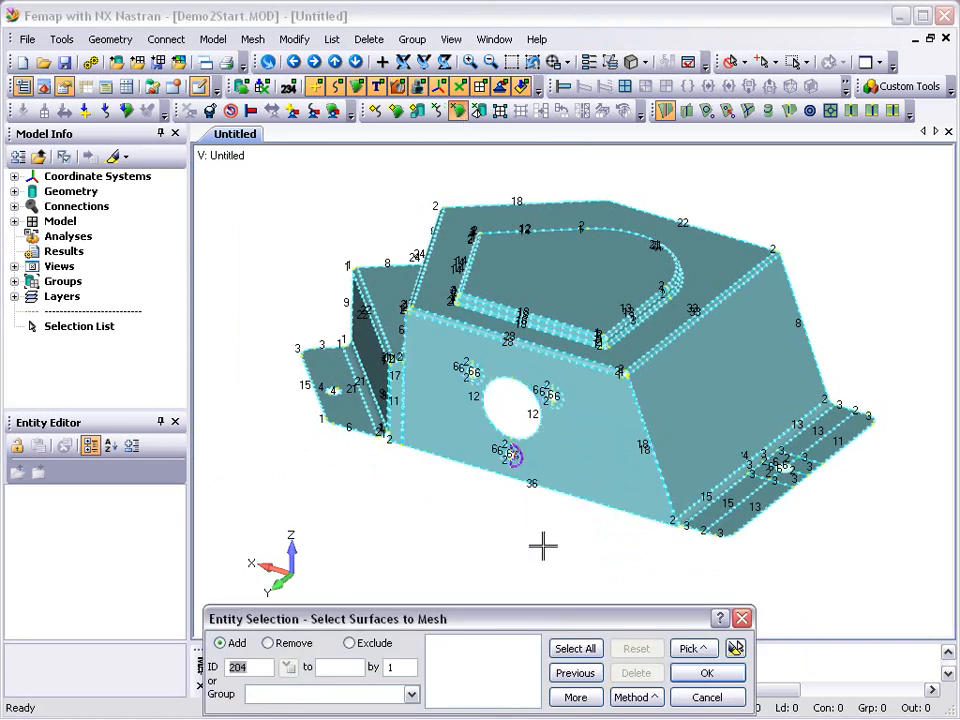
left_click(563, 648)
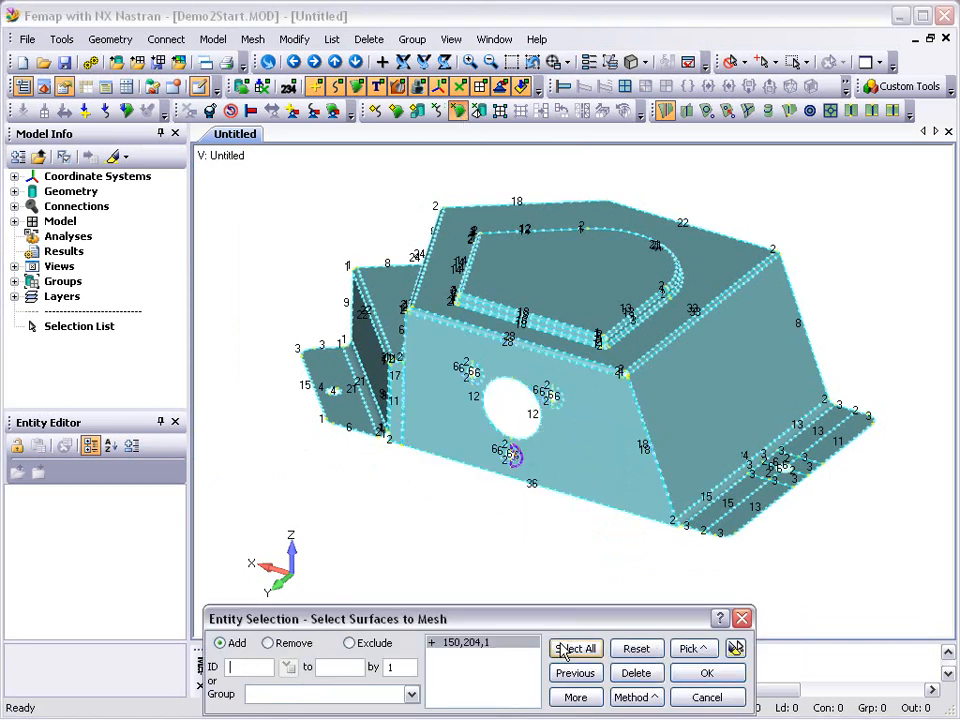
left_click(706, 673)
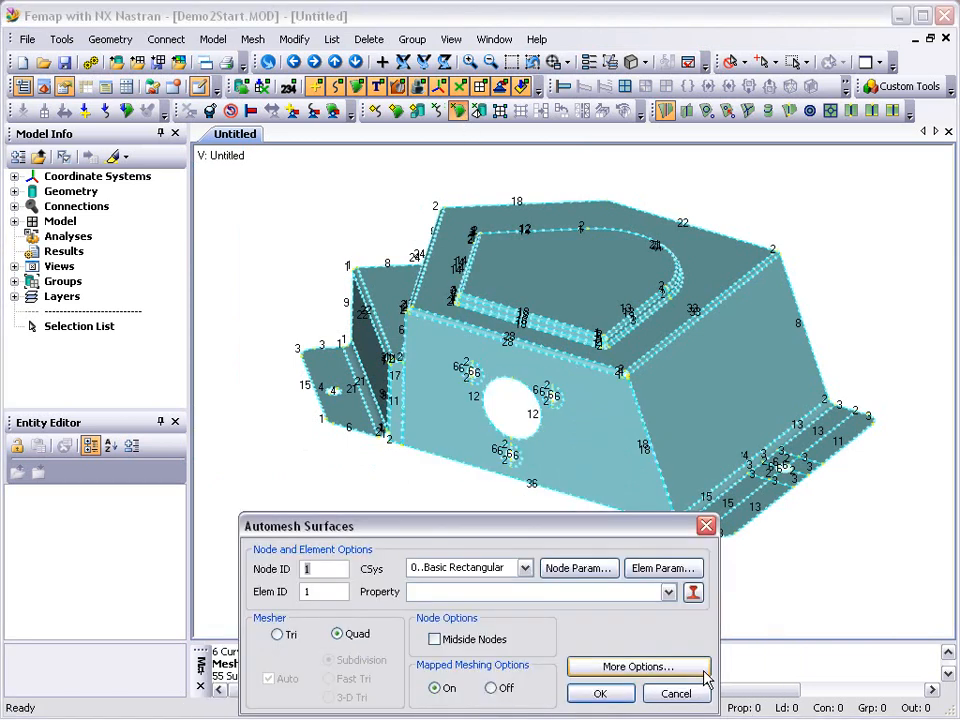
left_click(601, 694)
left_click(433, 644)
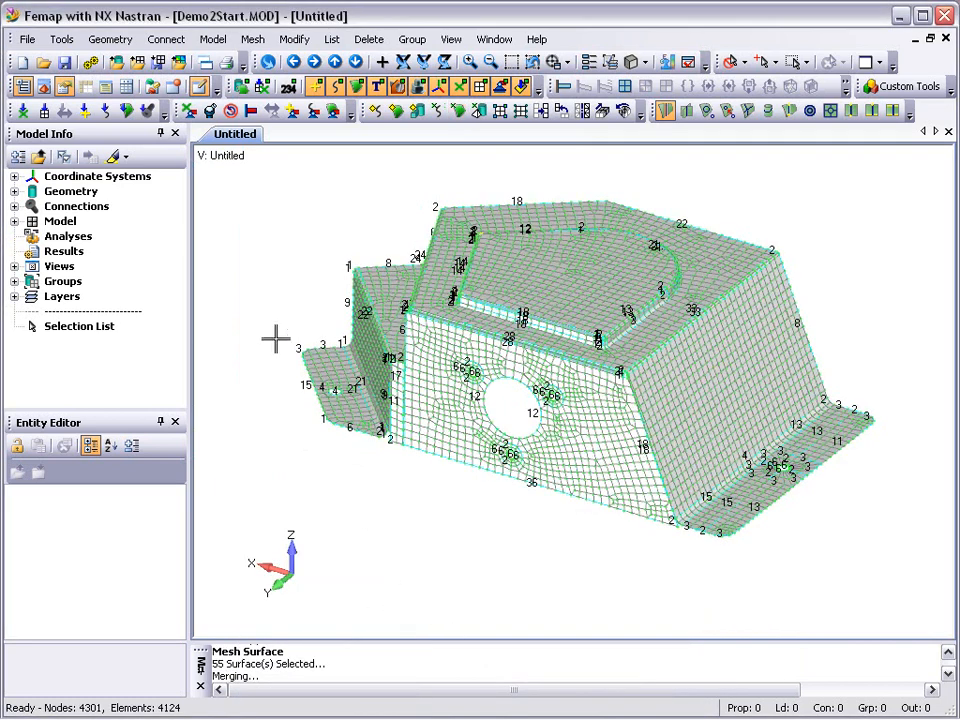
Open the Meshing Toolbox and set it to expand only the active tool.
left_click(45, 88)
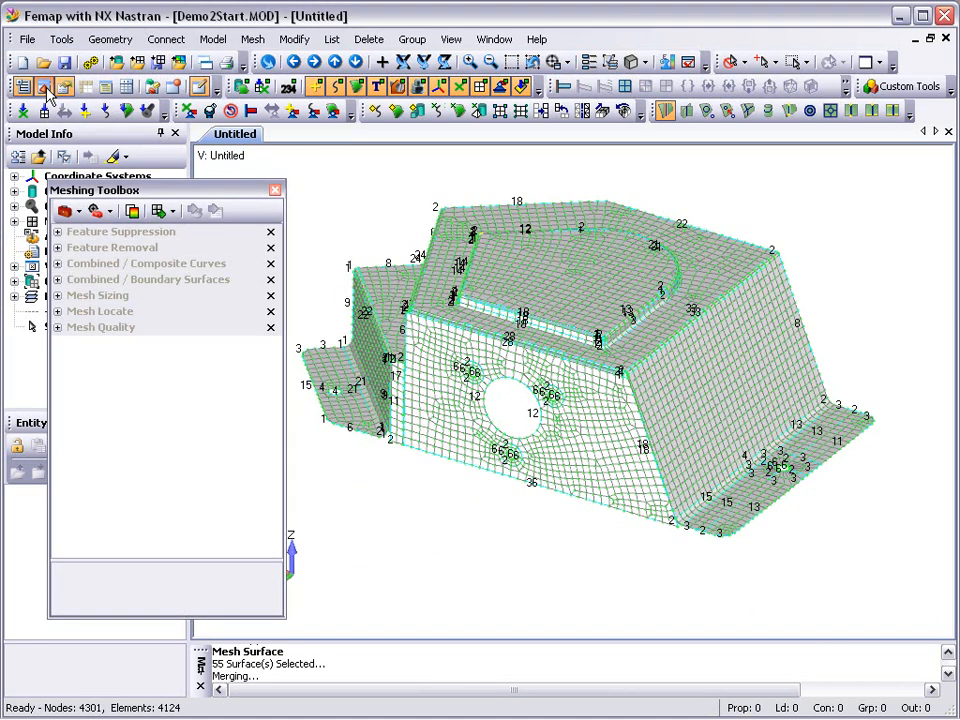
right_click(105, 240)
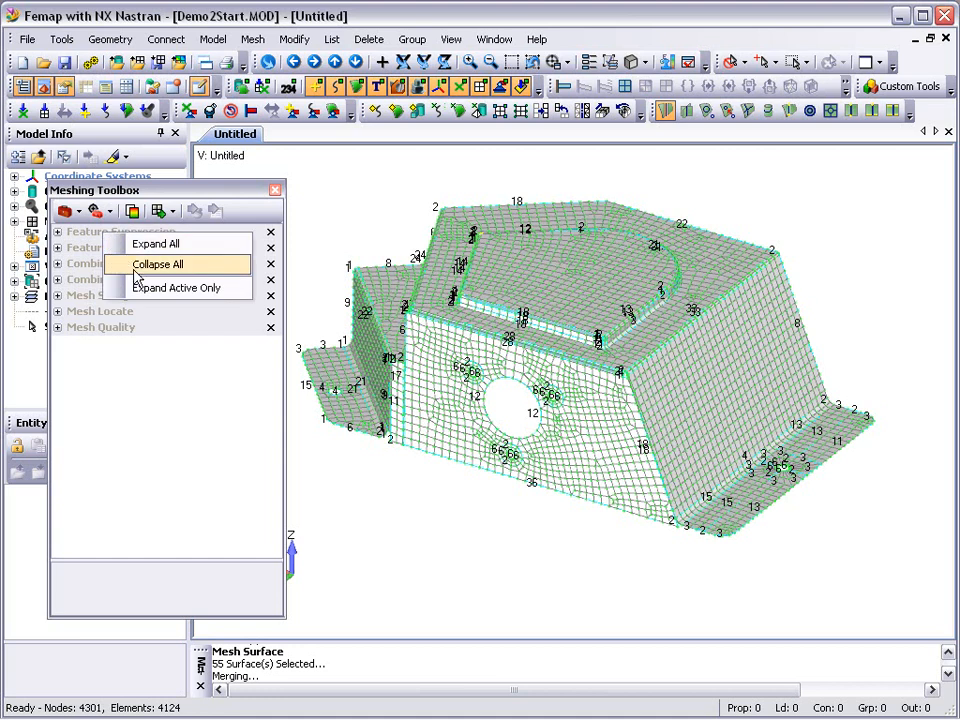
left_click(150, 290)
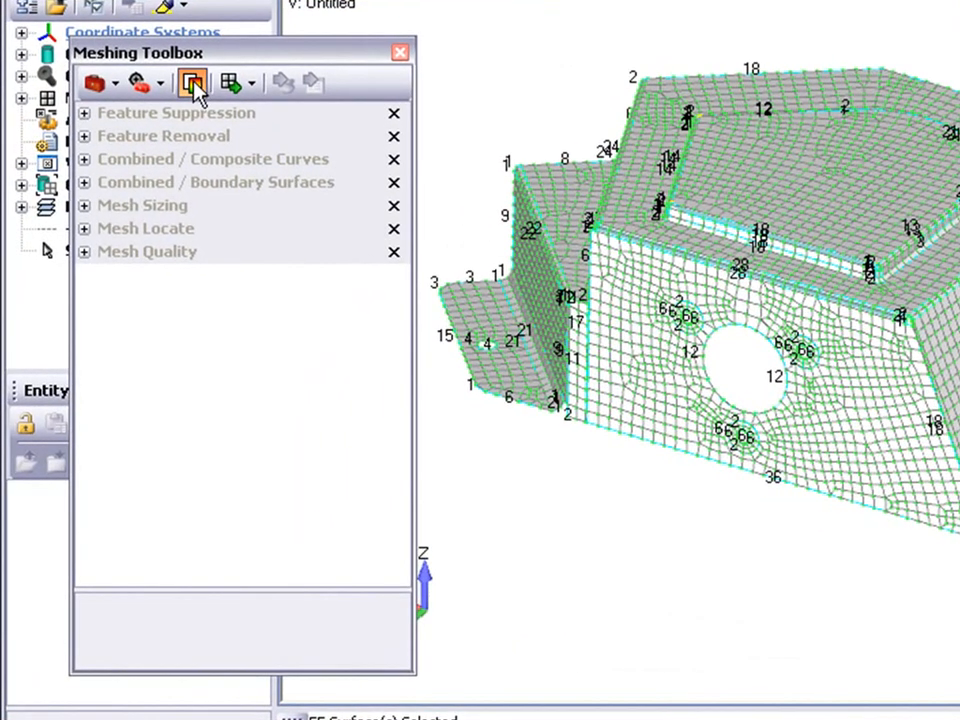
Plot the mesh quality by Jacobian and set its maximum allowable value to 0.8.
left_click(175, 118)
left_click(265, 252)
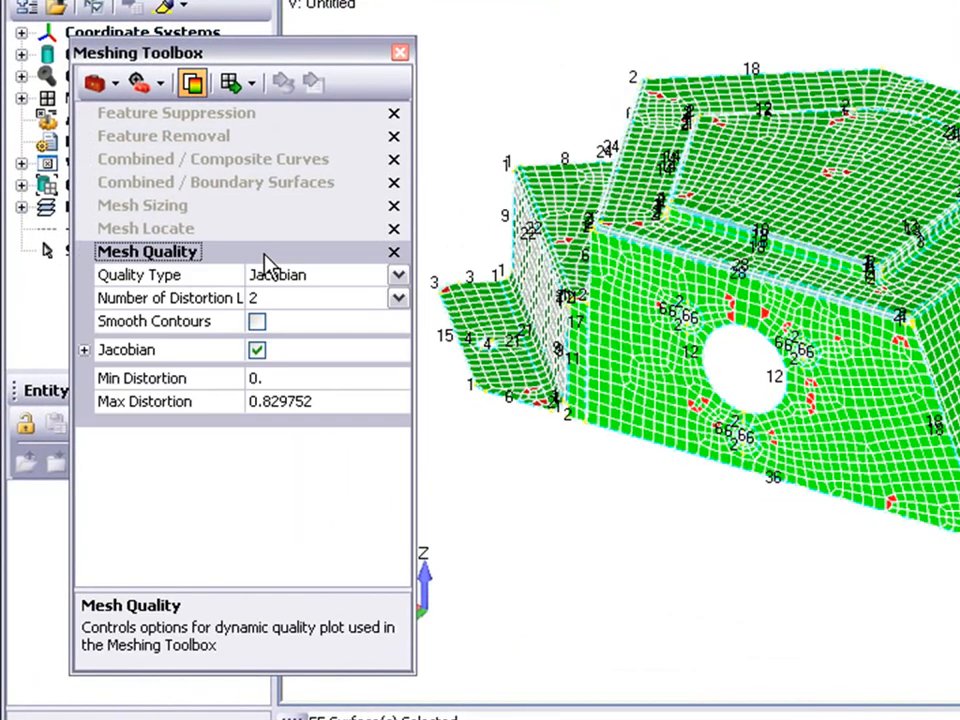
left_click(397, 280)
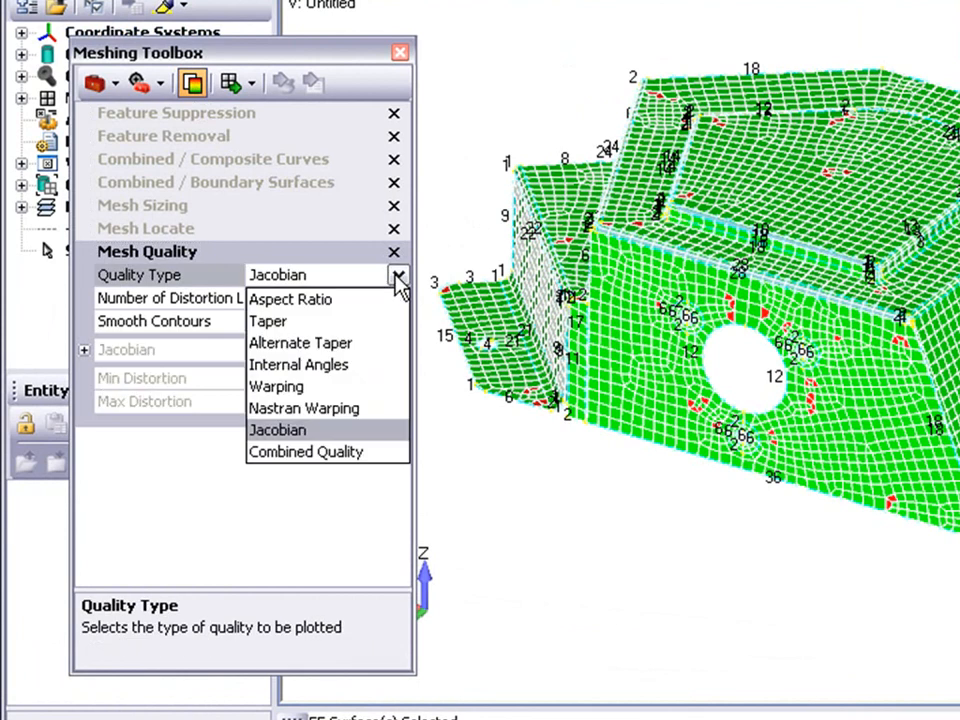
left_click(398, 280)
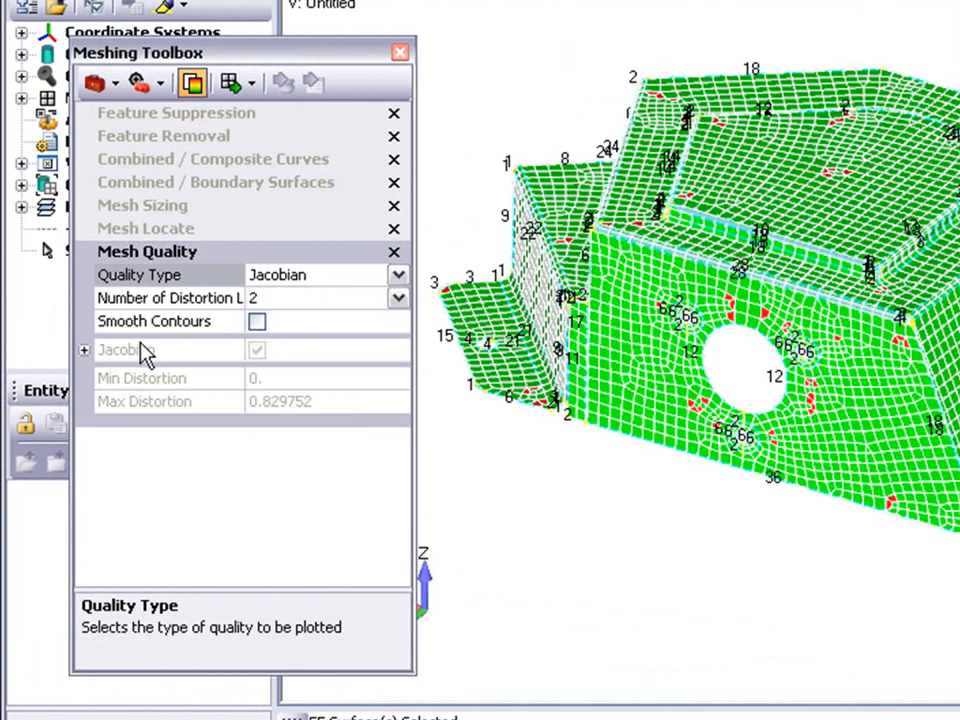
left_click(85, 351)
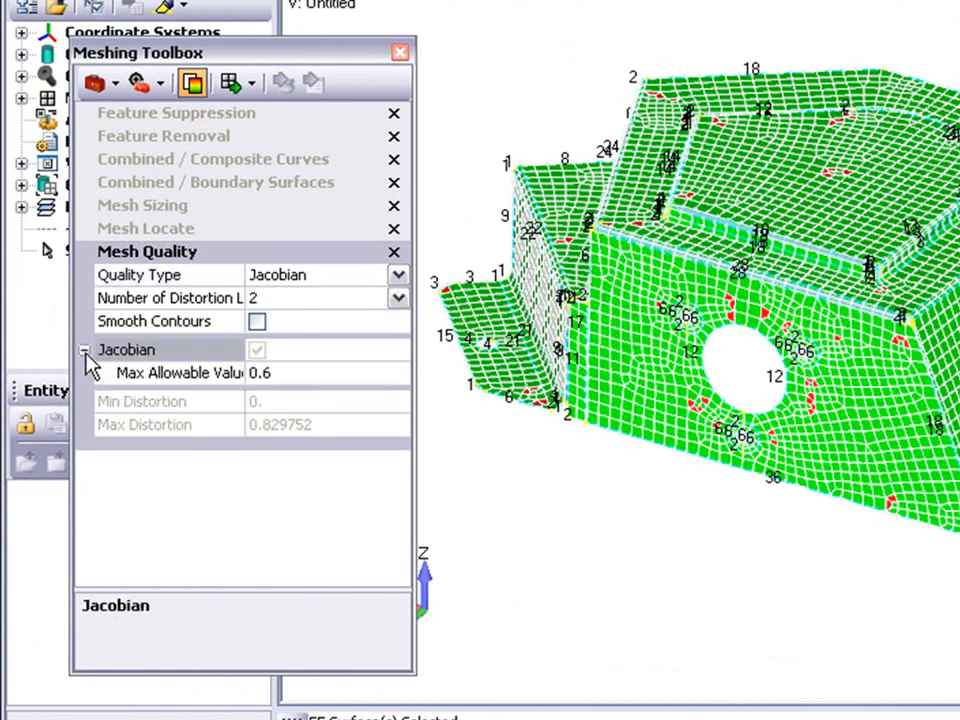
left_click(285, 371)
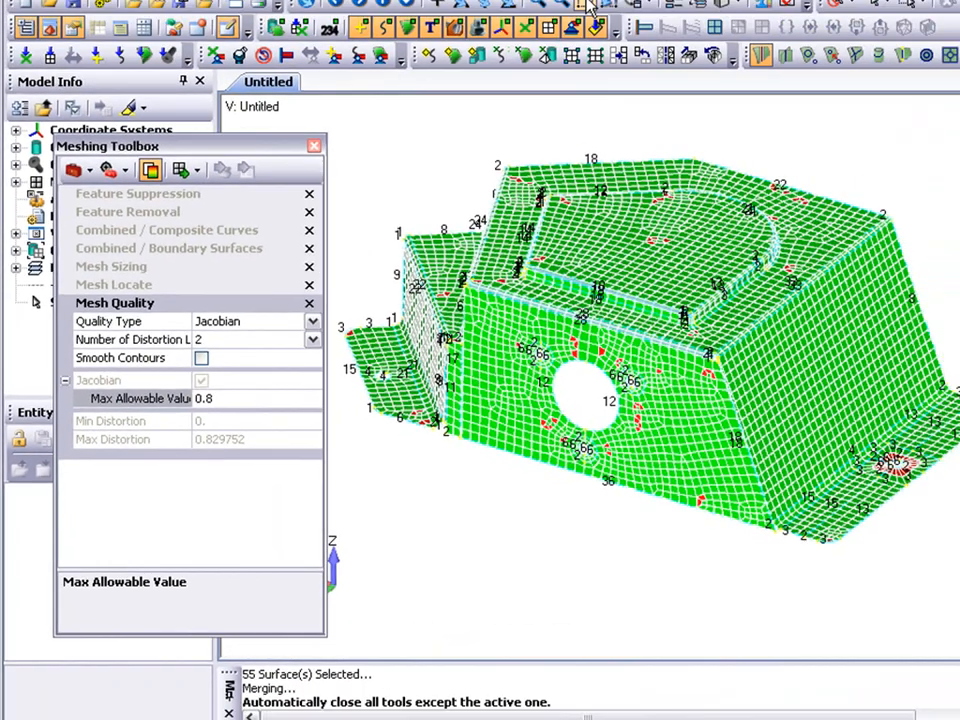
Examine the Jacobian quality plot close up around the front face holes and the hole in the right mounting flange.
left_click(513, 64)
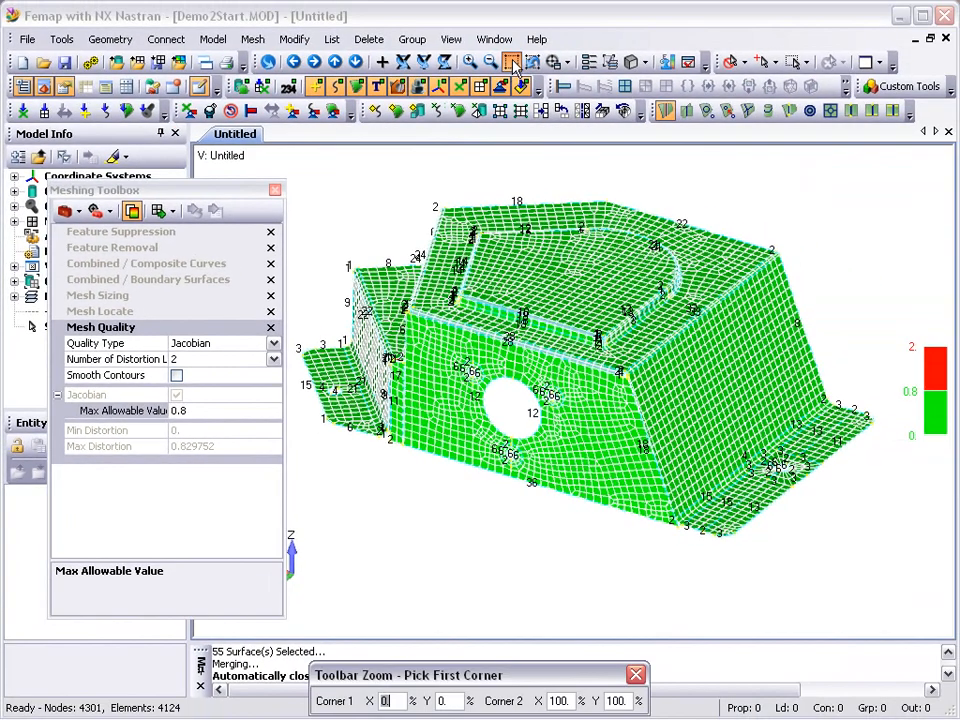
left_click(432, 338)
left_click(585, 497)
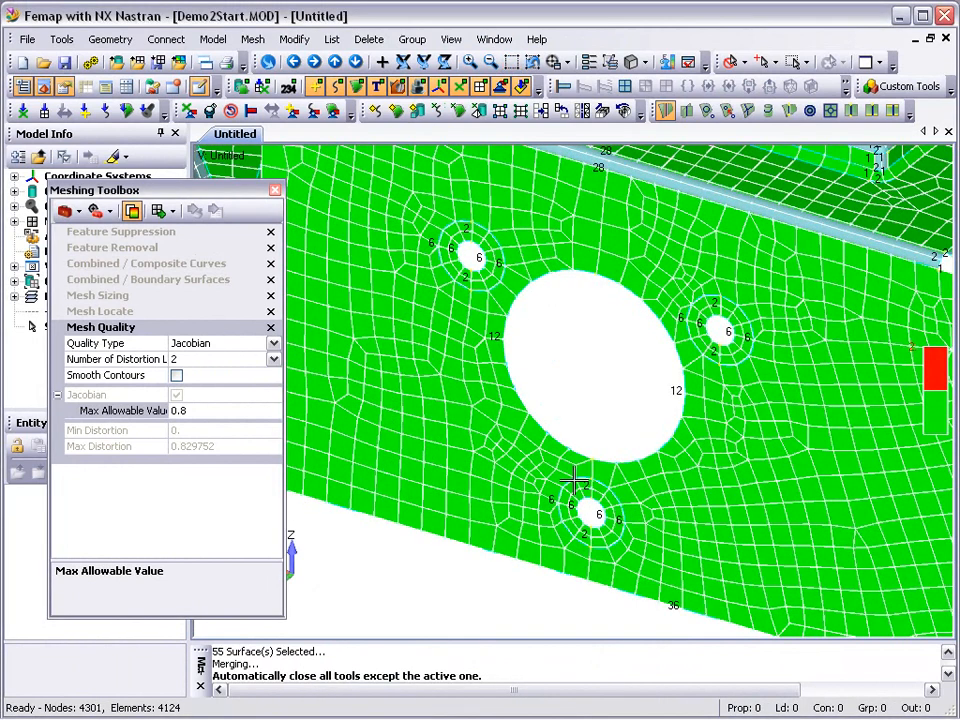
left_click(532, 61)
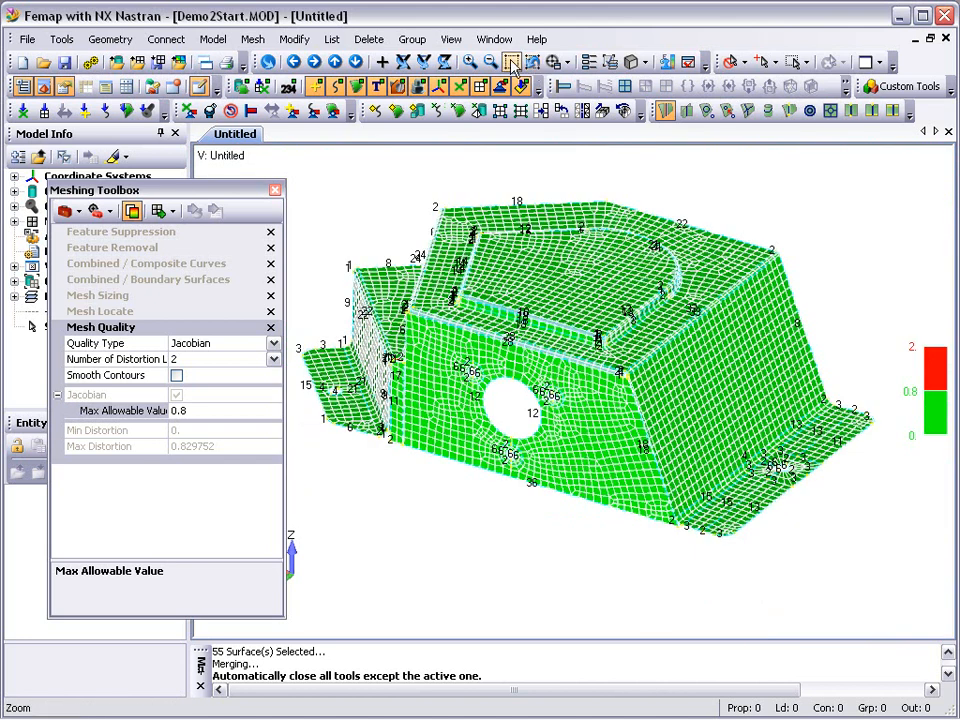
left_click(512, 63)
left_click(686, 433)
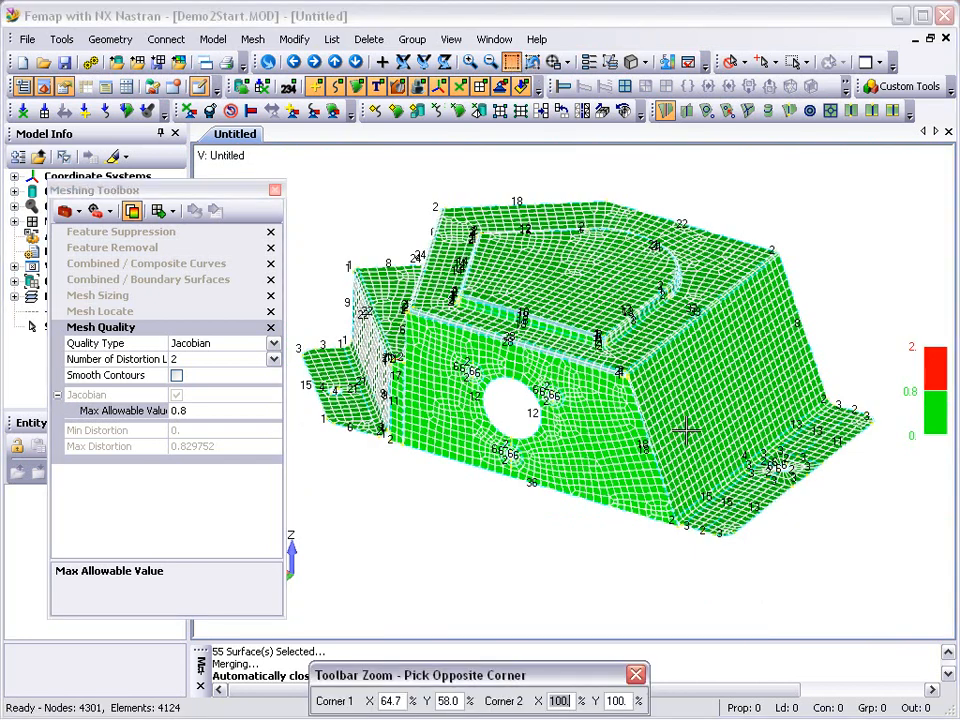
left_click(883, 521)
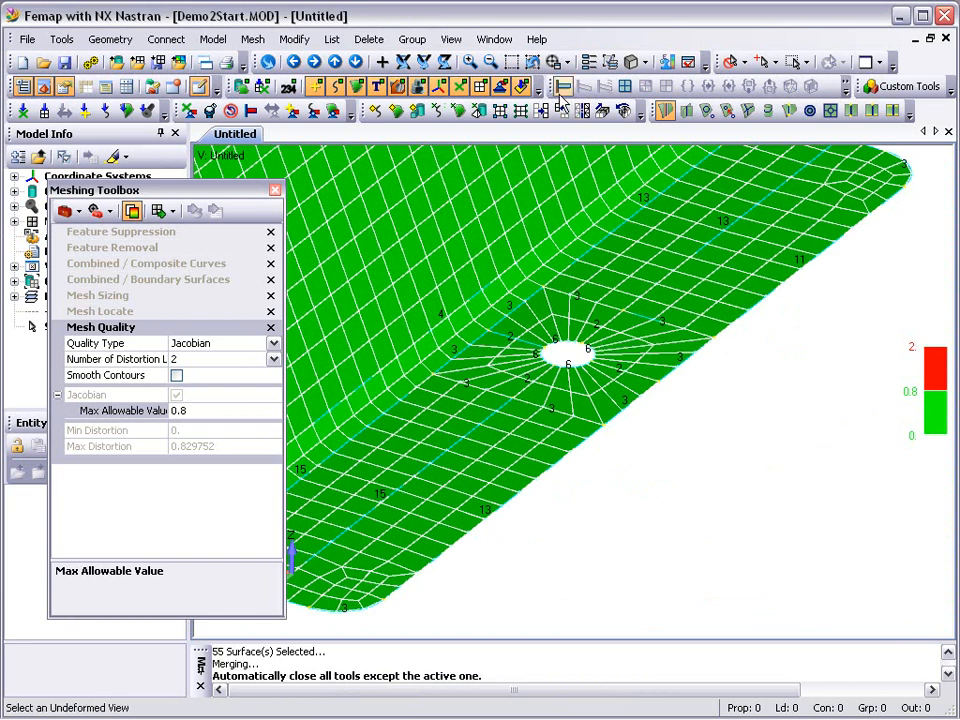
left_click(533, 62)
Suppress the hole loop in the left mounting flange using Feature Suppression with automatic remeshing on.
left_click(512, 62)
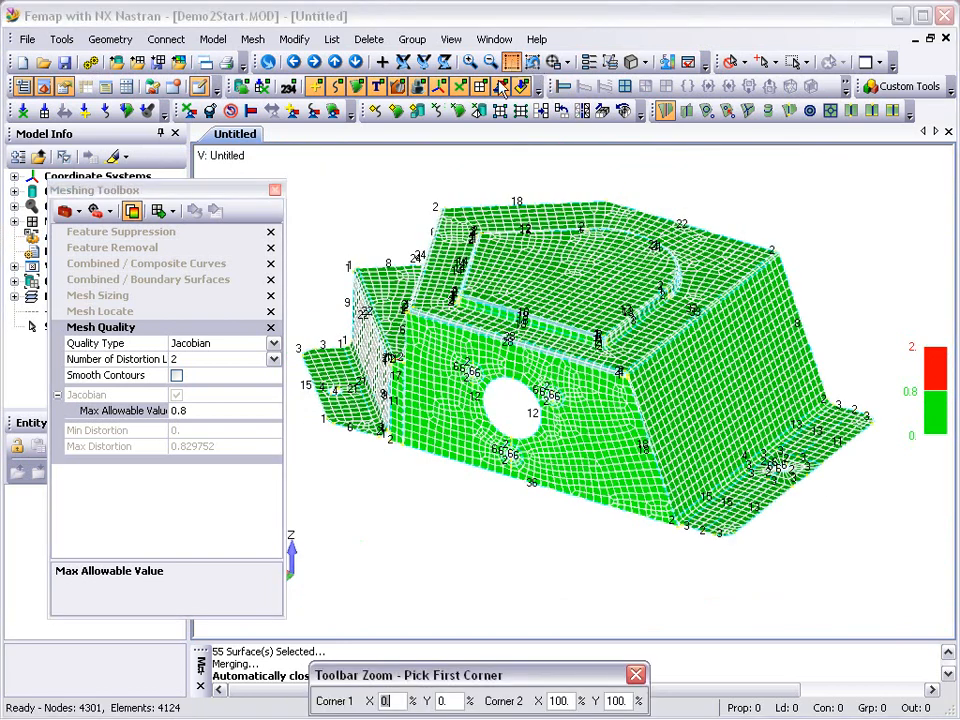
left_click(242, 253)
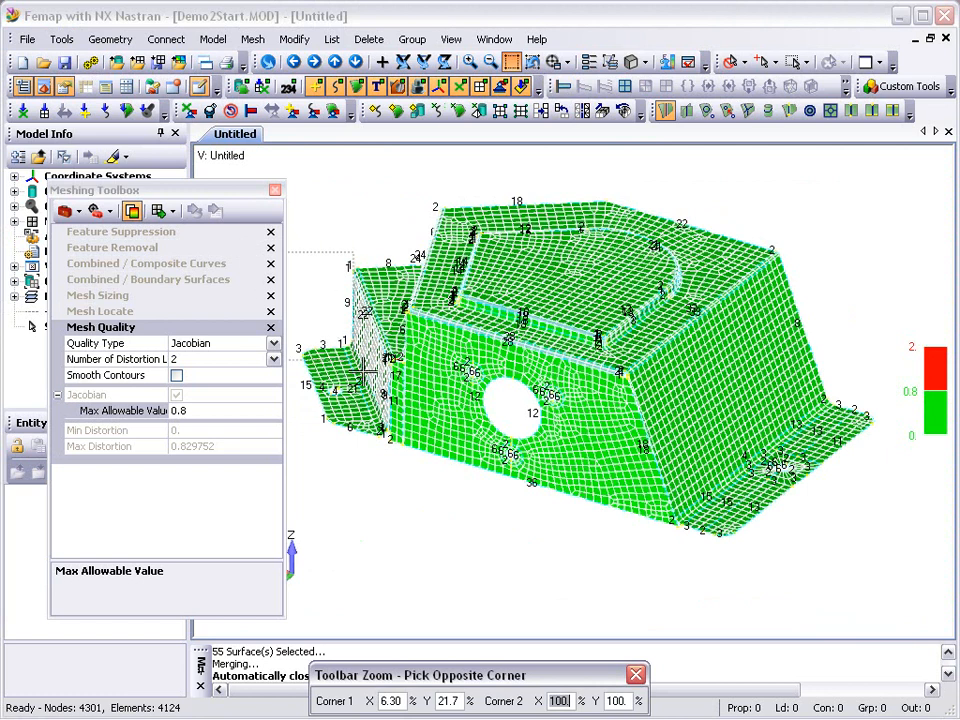
left_click(423, 454)
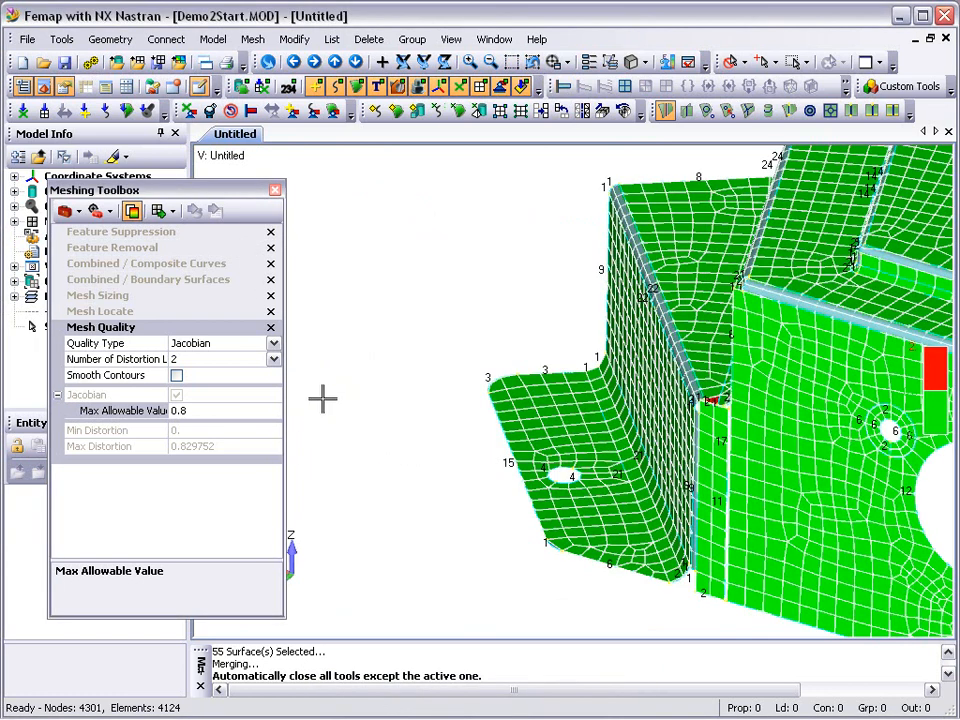
left_click(120, 231)
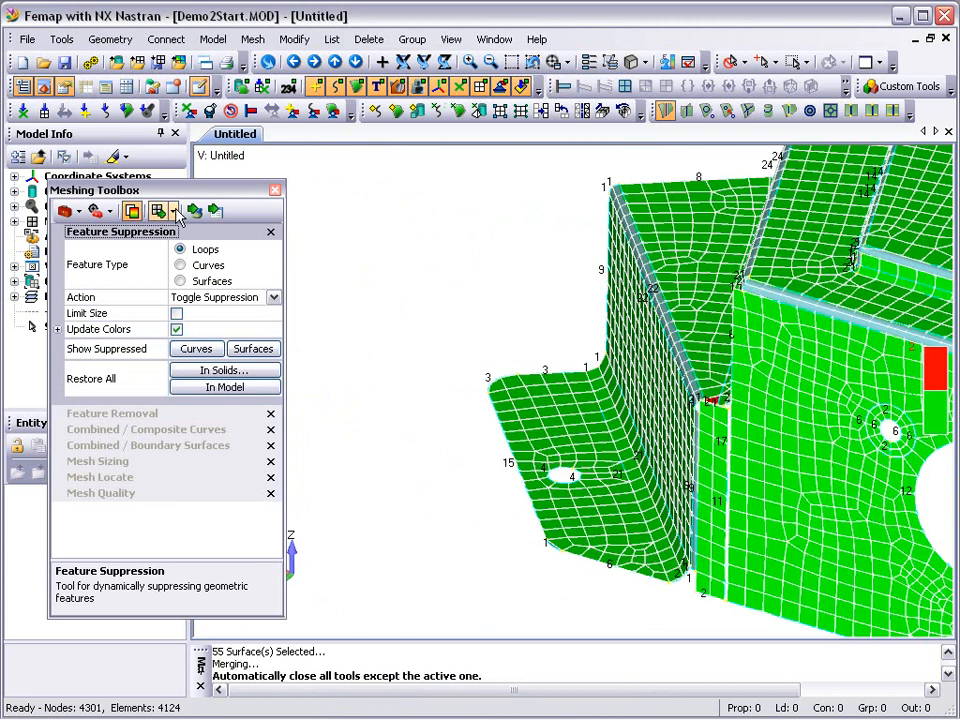
left_click(174, 211)
left_click(180, 256)
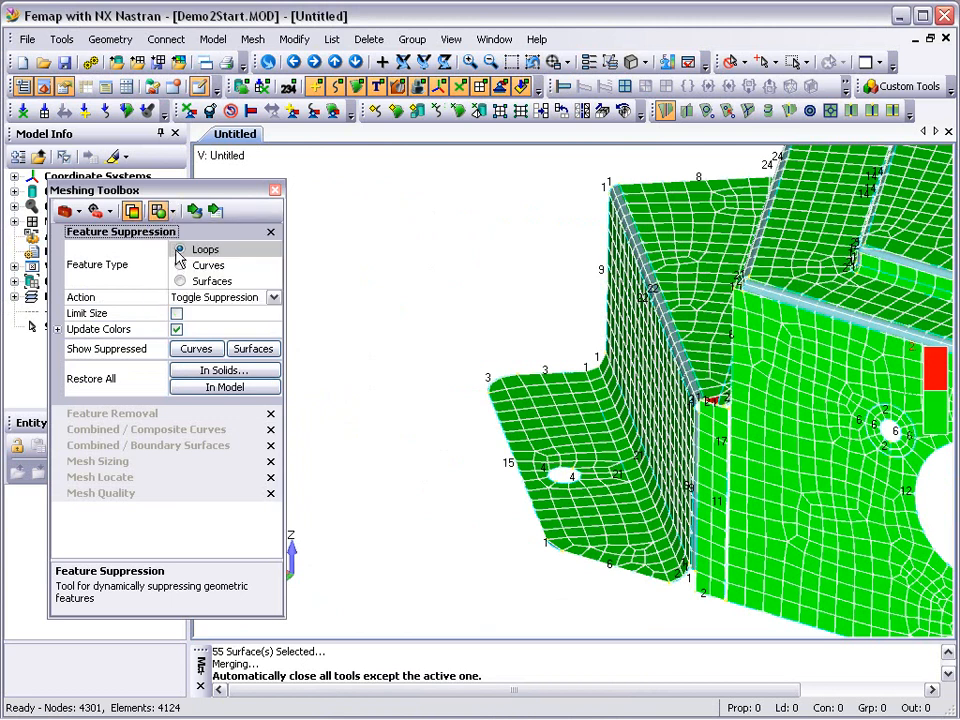
left_click(197, 218)
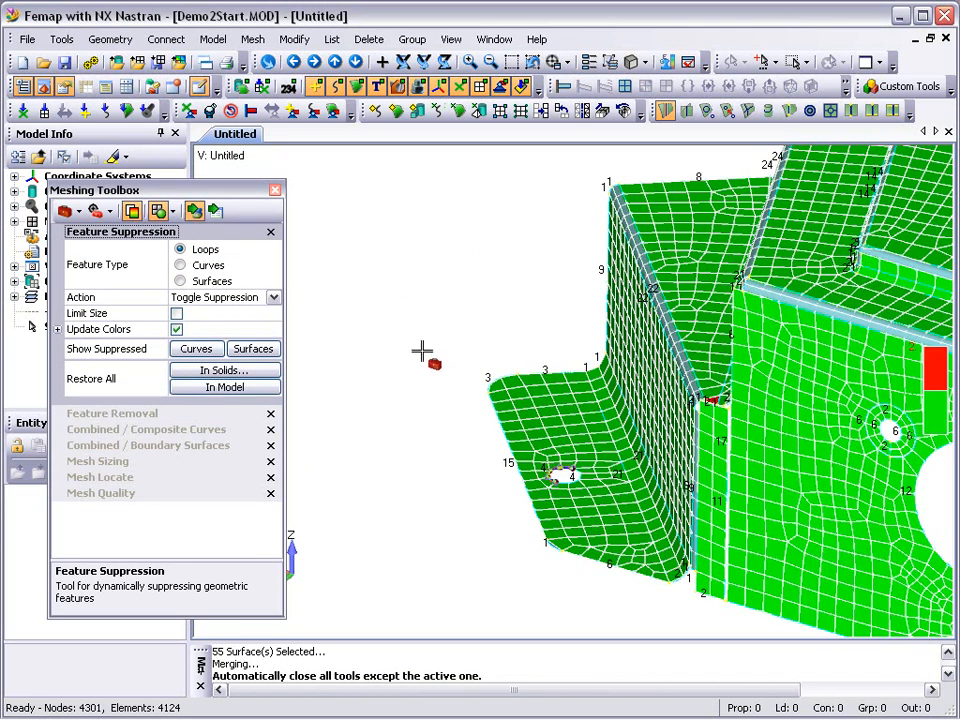
left_click(558, 475)
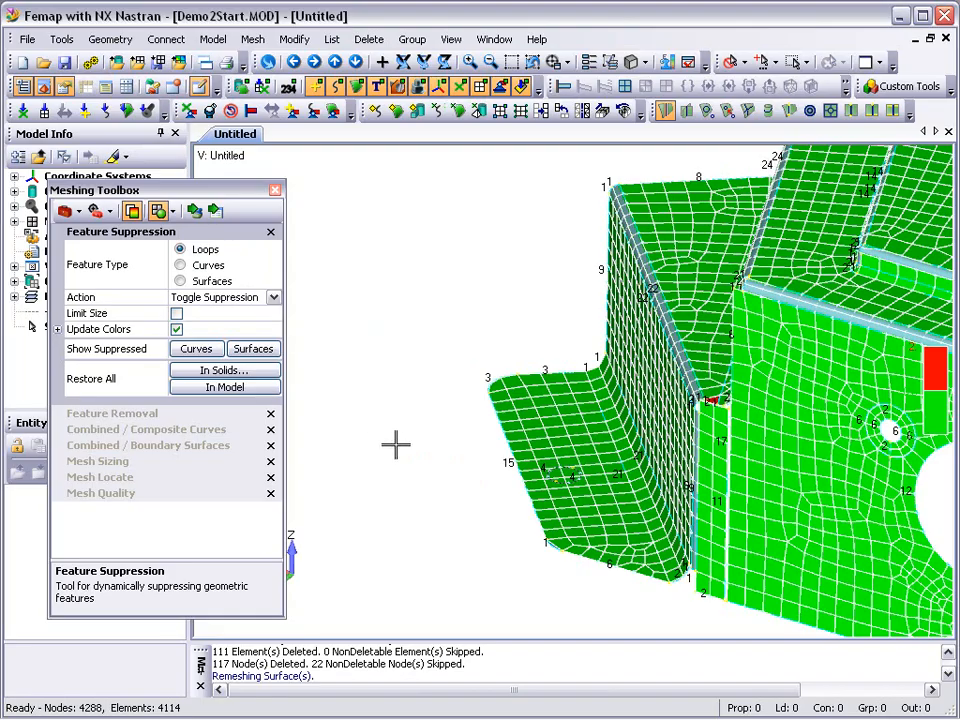
Combine the short curves at both ends of the bend between the stepped ledge and upper wall, adding by point with Combine Surfaces on.
middle_click_drag(451, 492, 591, 497)
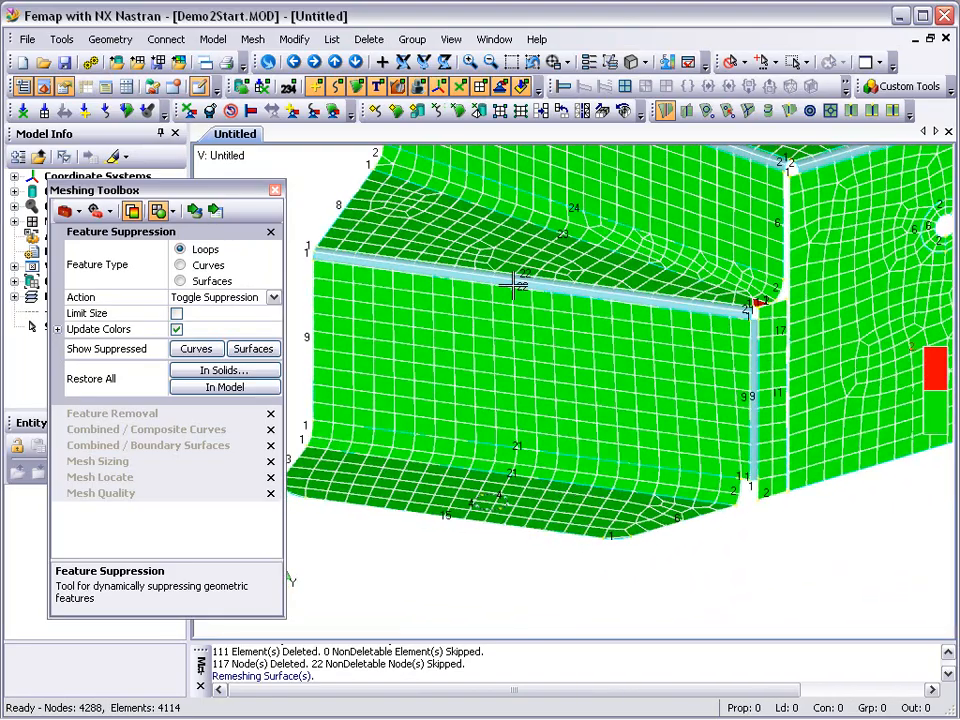
middle_click_drag(470, 246, 523, 331, "ctrl")
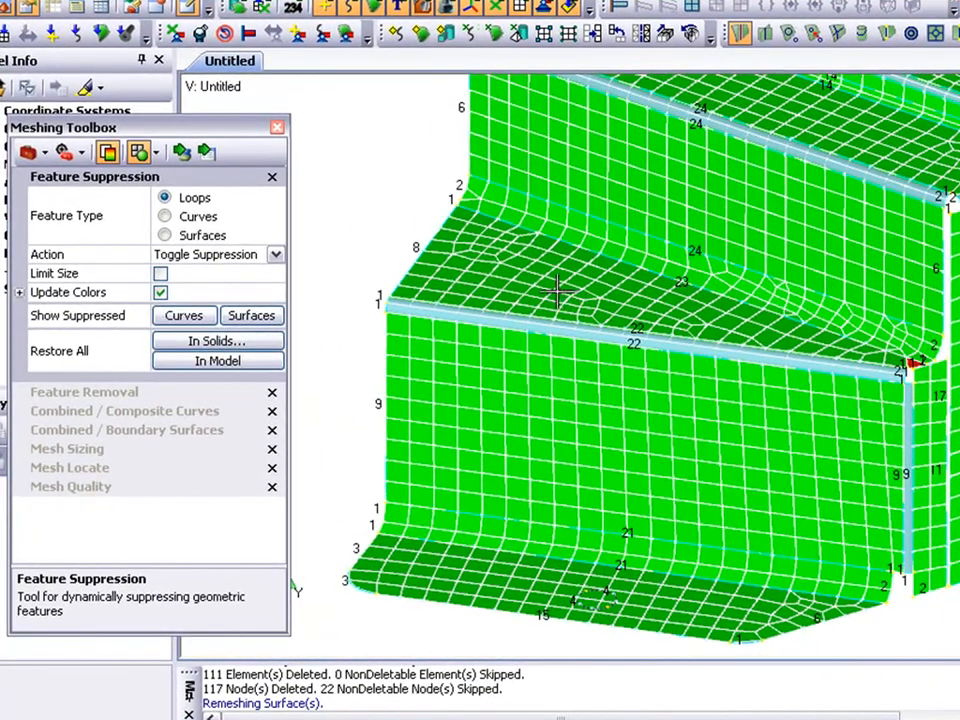
left_click(199, 411)
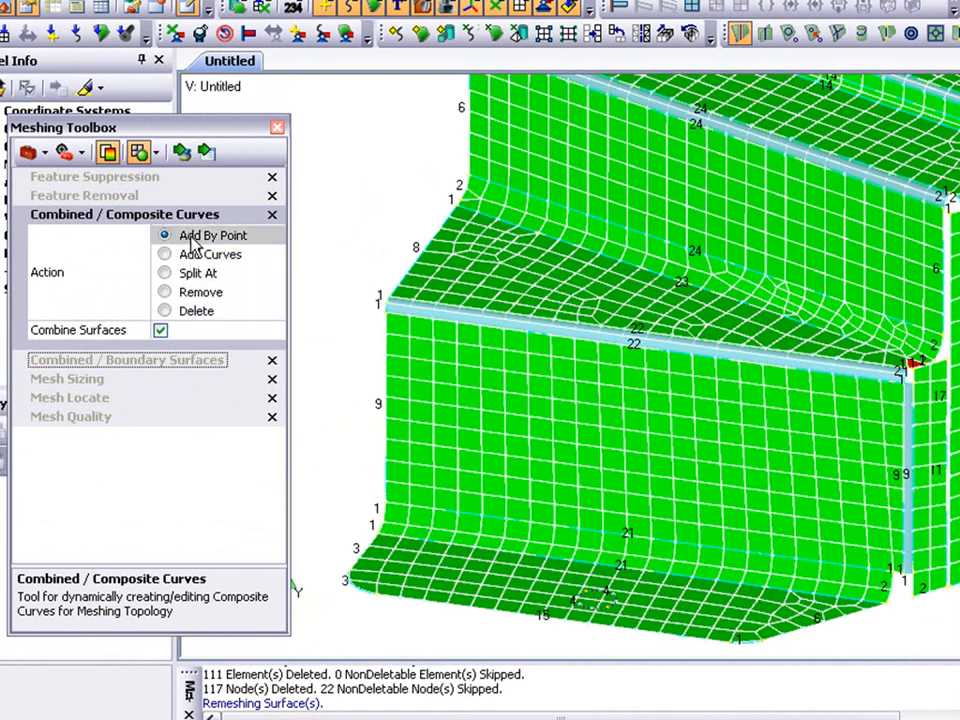
left_click(181, 151)
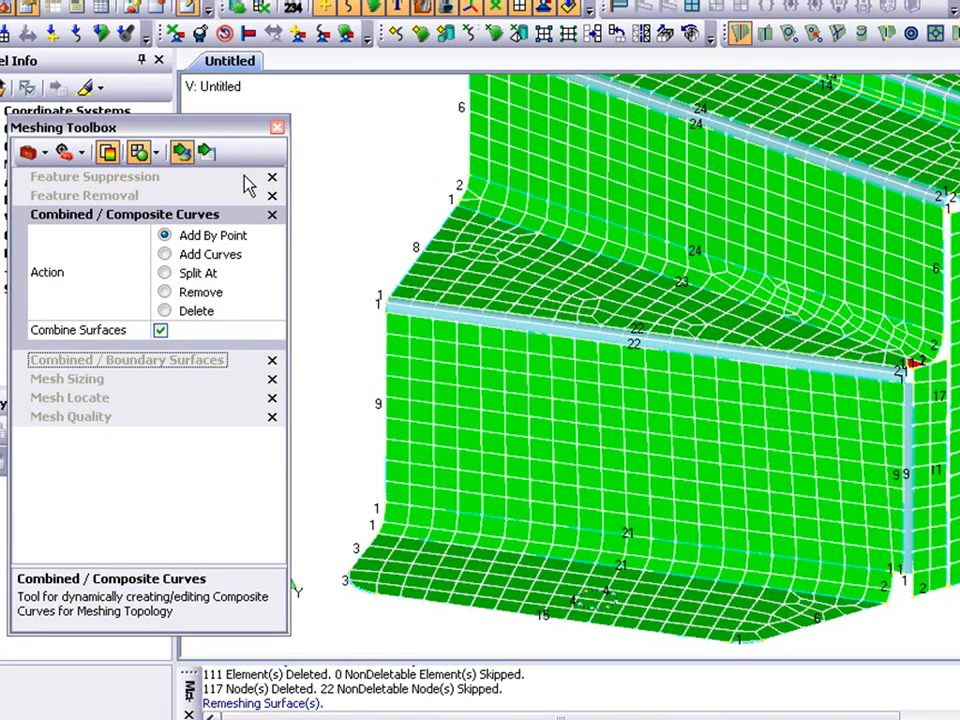
left_click(450, 203)
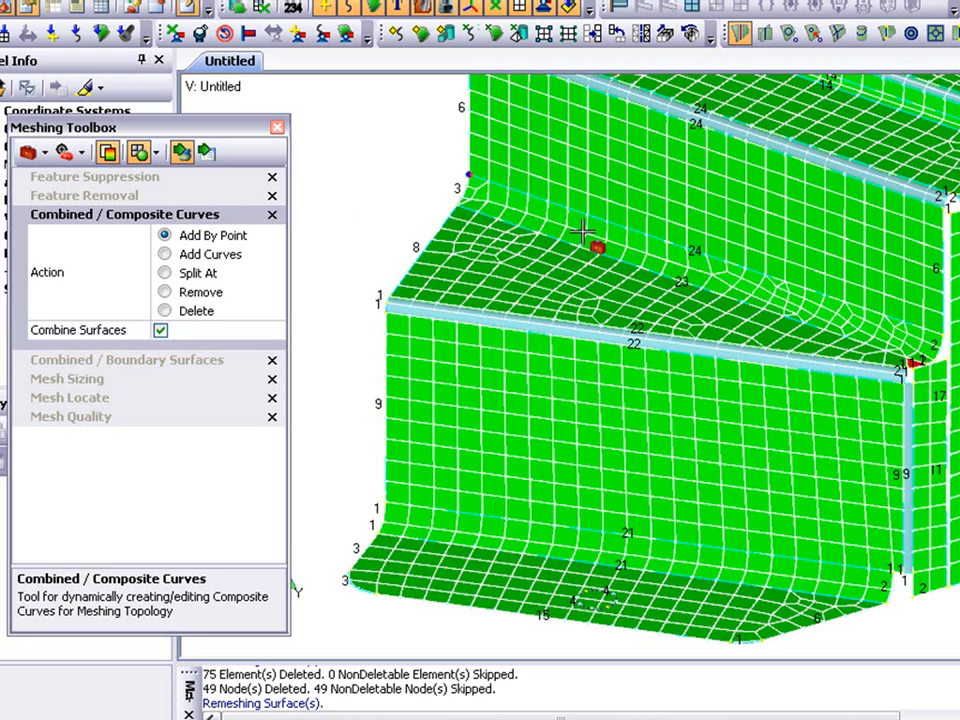
left_click(936, 366)
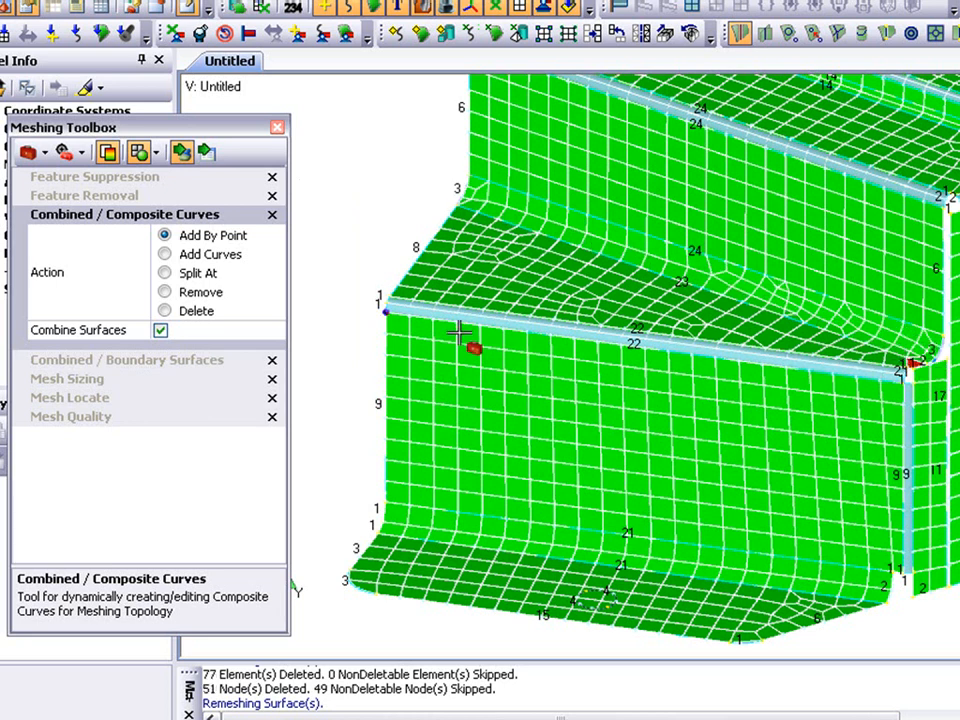
Set the mesh size to 24 elements on the lower edge of the bend between the stepped ledge and upper wall.
left_click(66, 379)
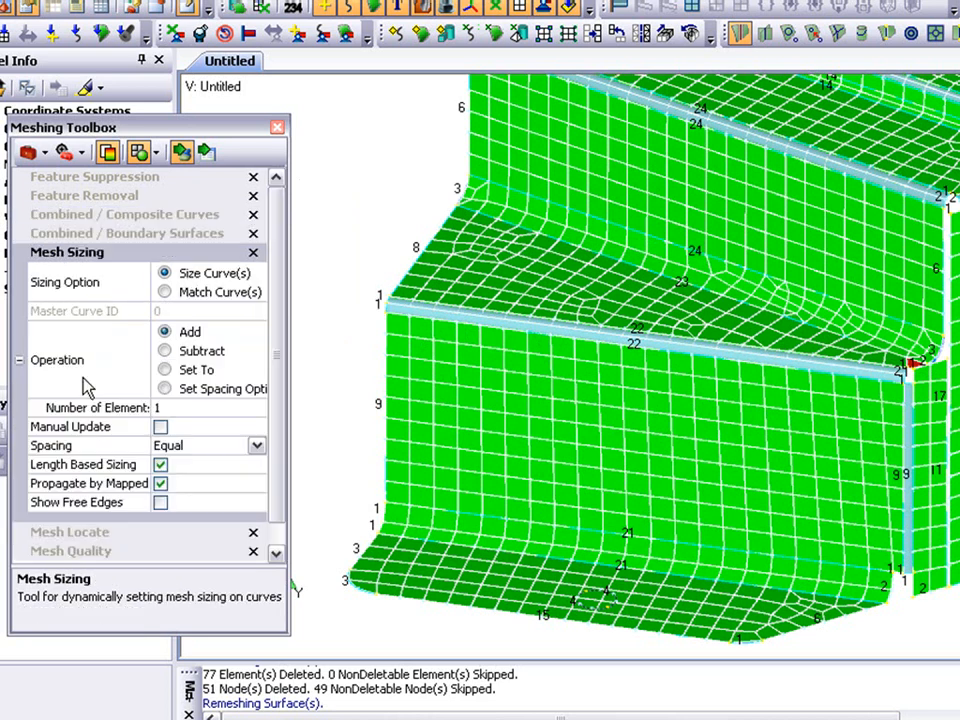
left_click(166, 369)
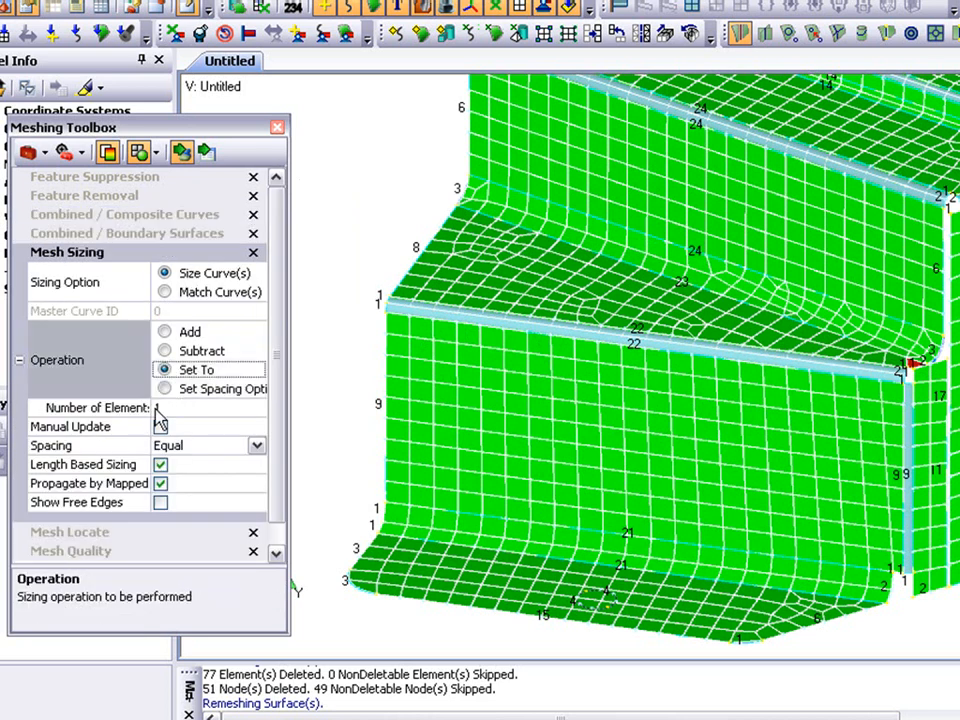
left_click(160, 409)
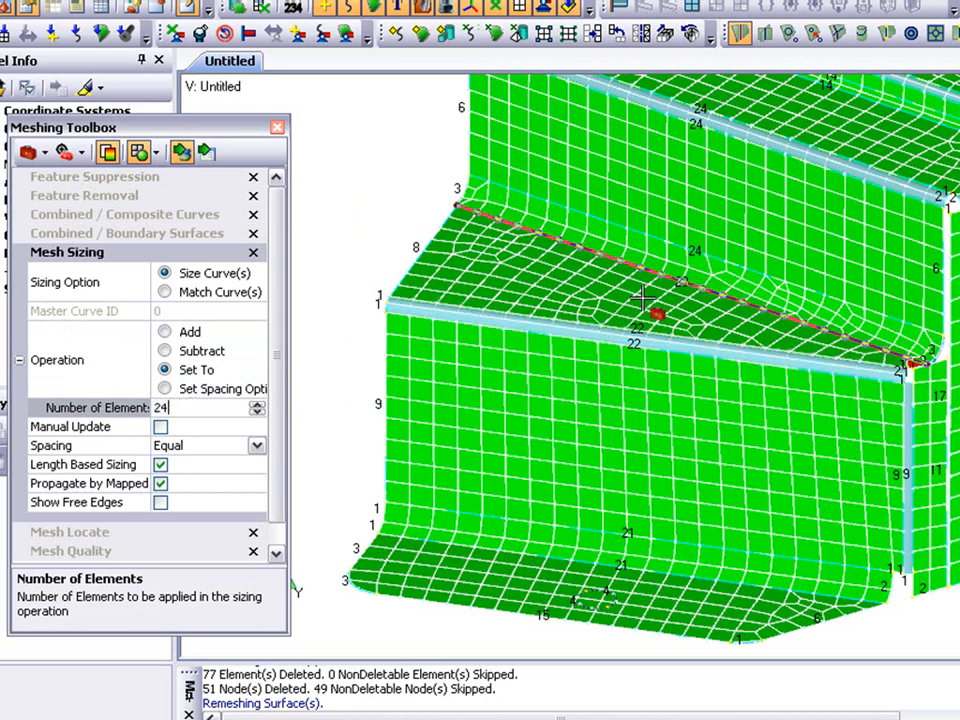
left_click(678, 300)
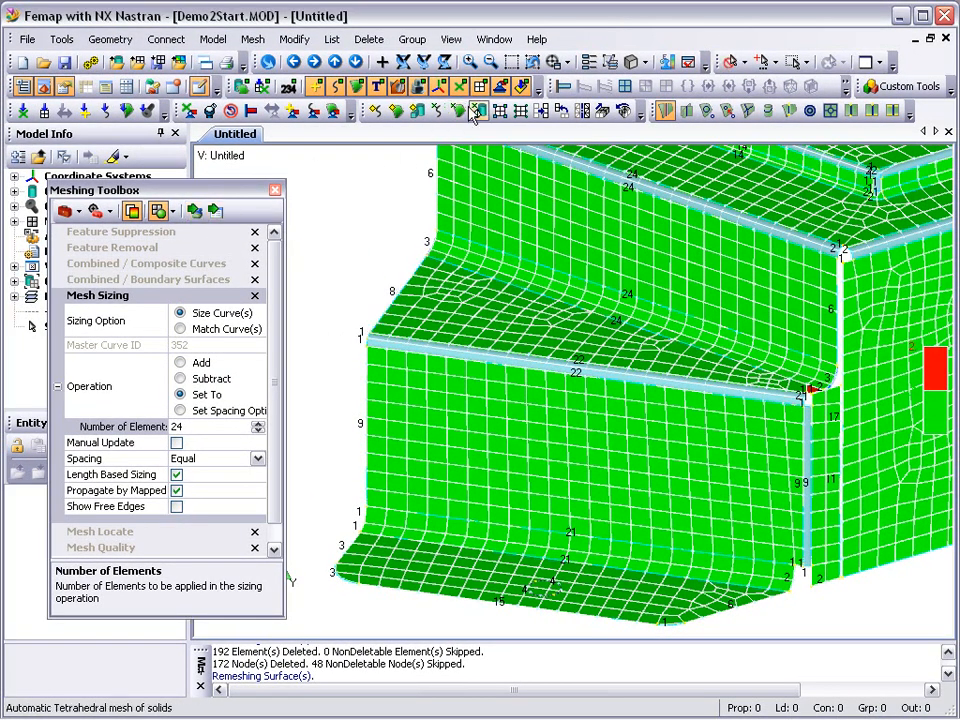
Move the inner node of the red element at the ledge's corner toward the free edge, using dynamic Mesh Locate on the mesh attached to the solid.
left_click(511, 63)
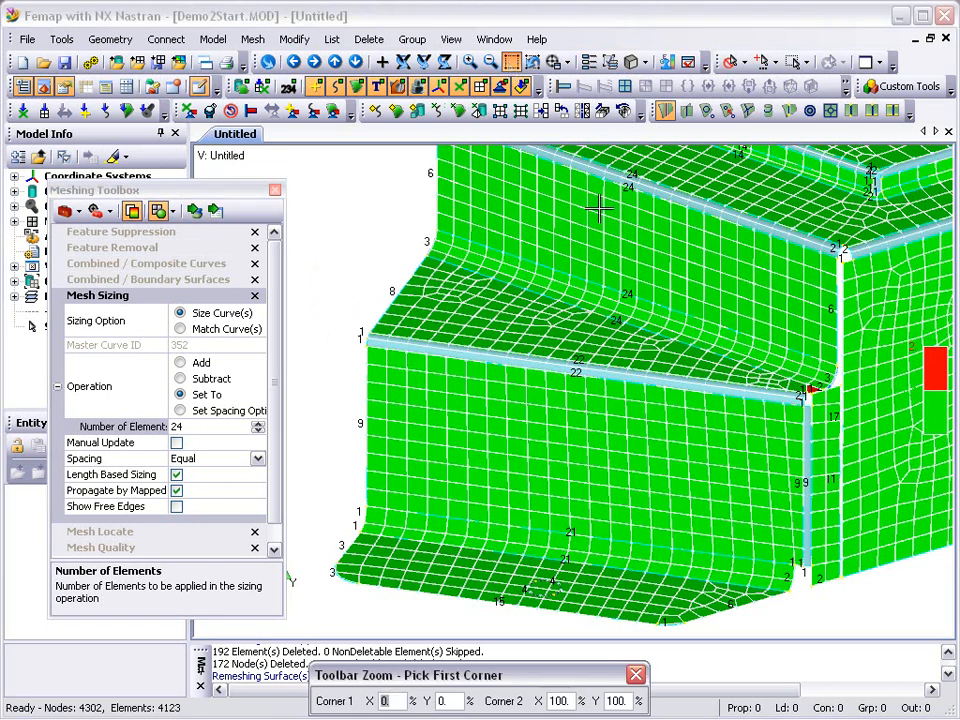
left_click(764, 369)
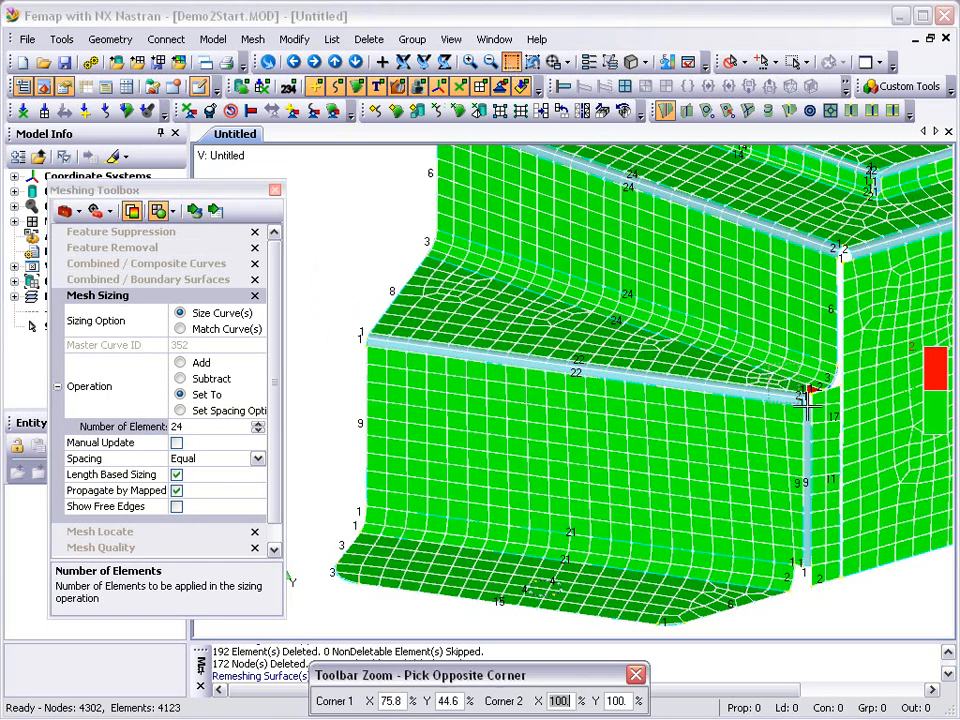
left_click(847, 420)
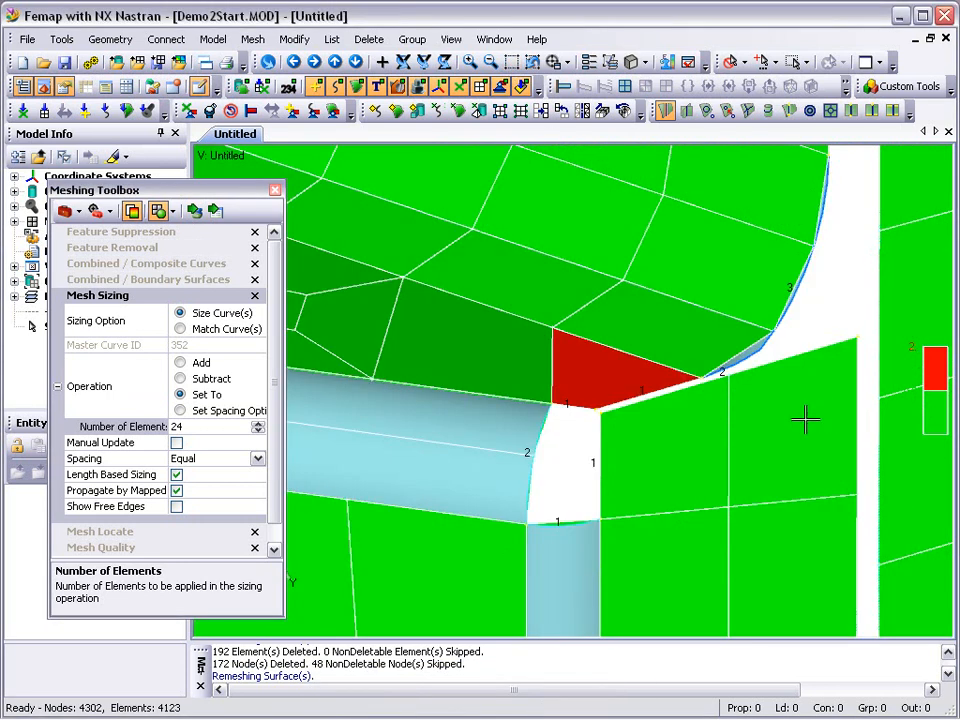
left_click(119, 539)
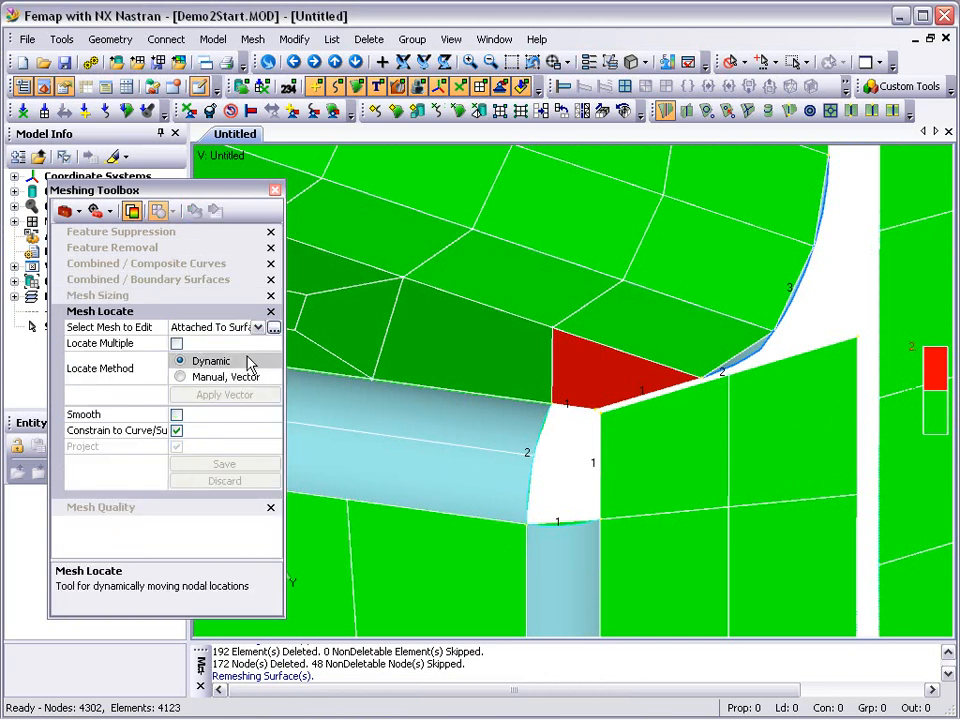
left_click(259, 329)
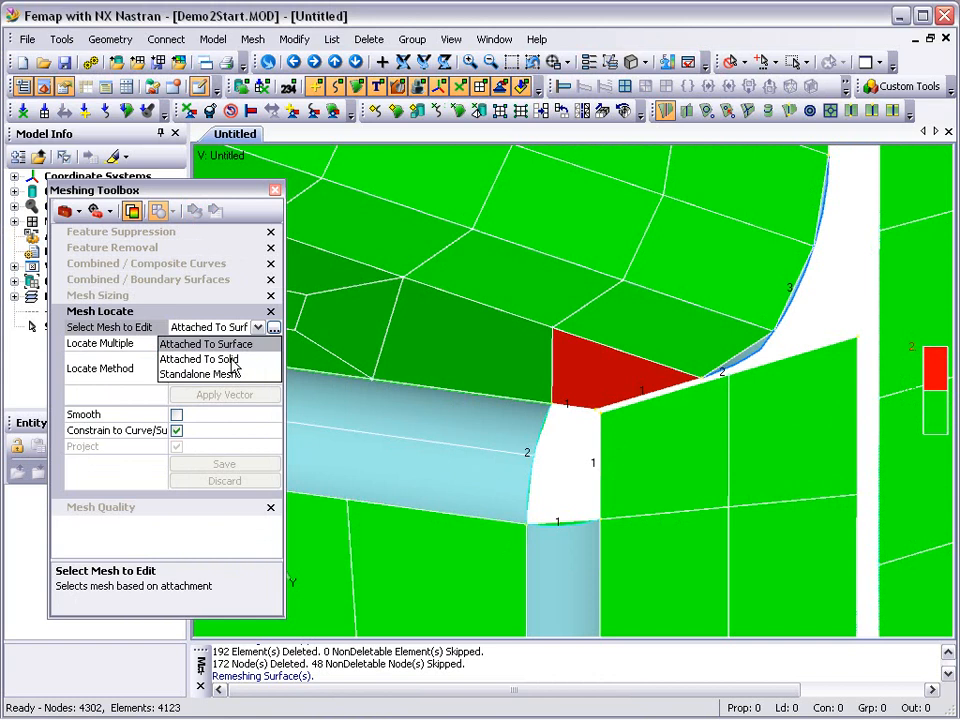
left_click(230, 360)
left_click(273, 328)
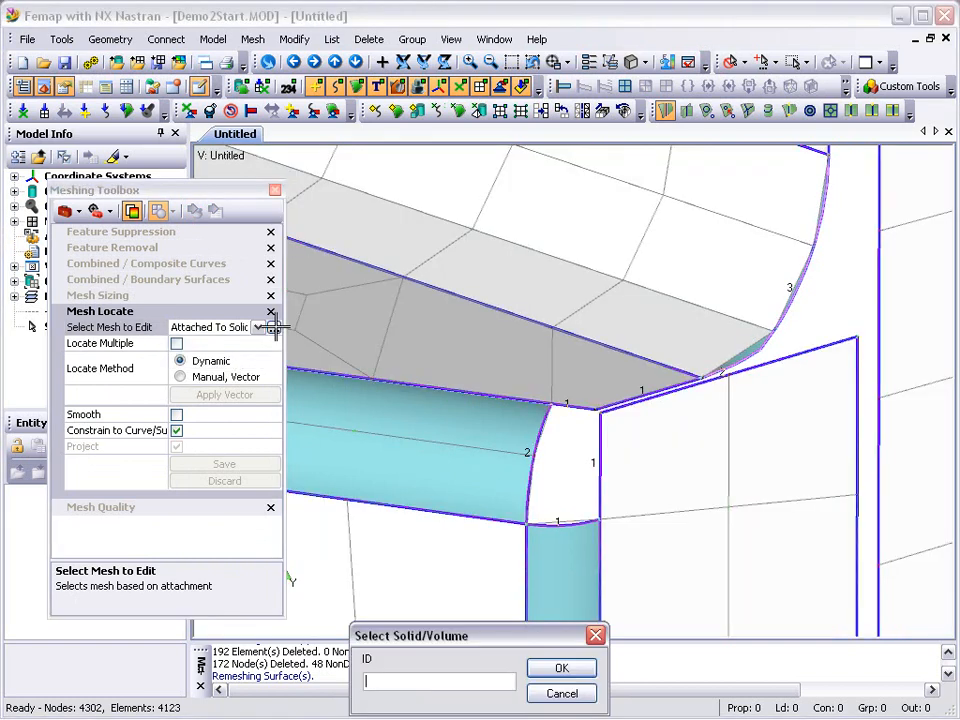
left_click(561, 668)
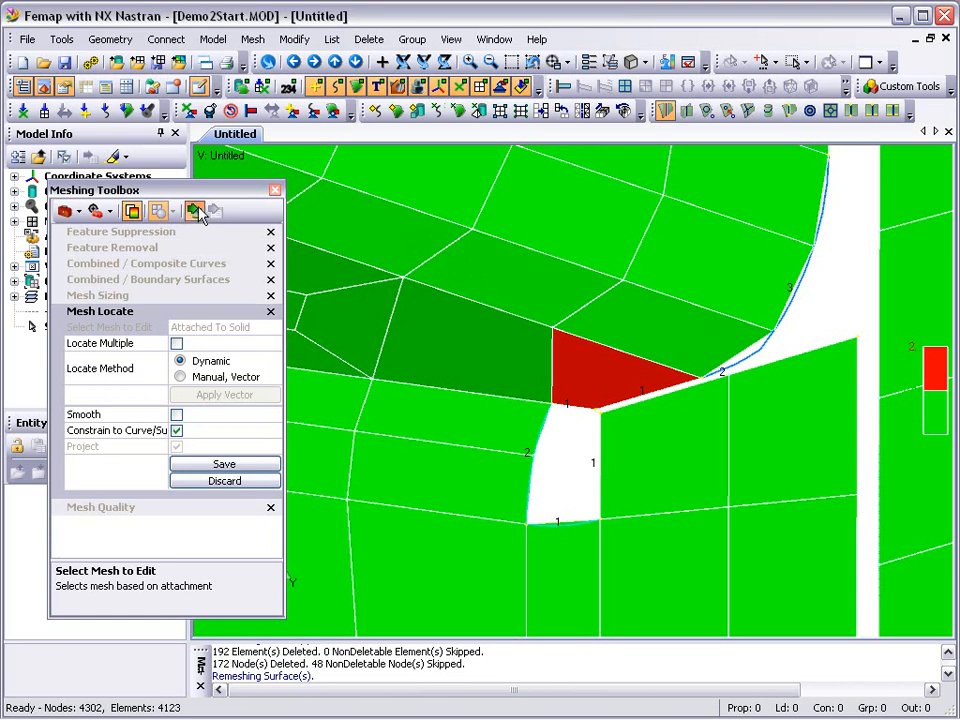
left_click_drag(547, 330, 573, 344)
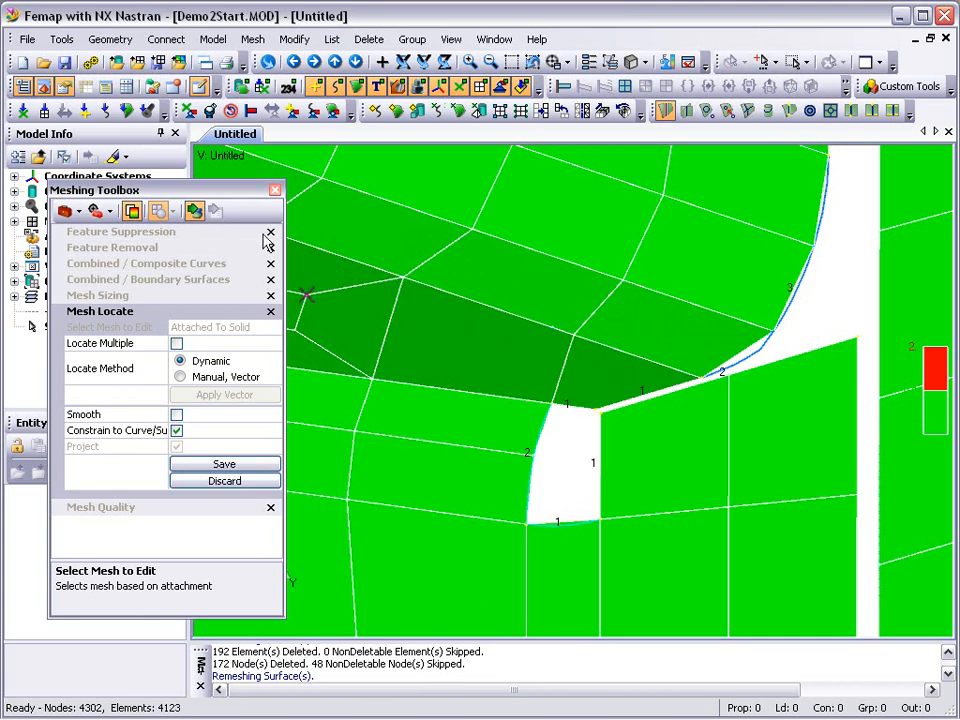
key("ctrl+a")
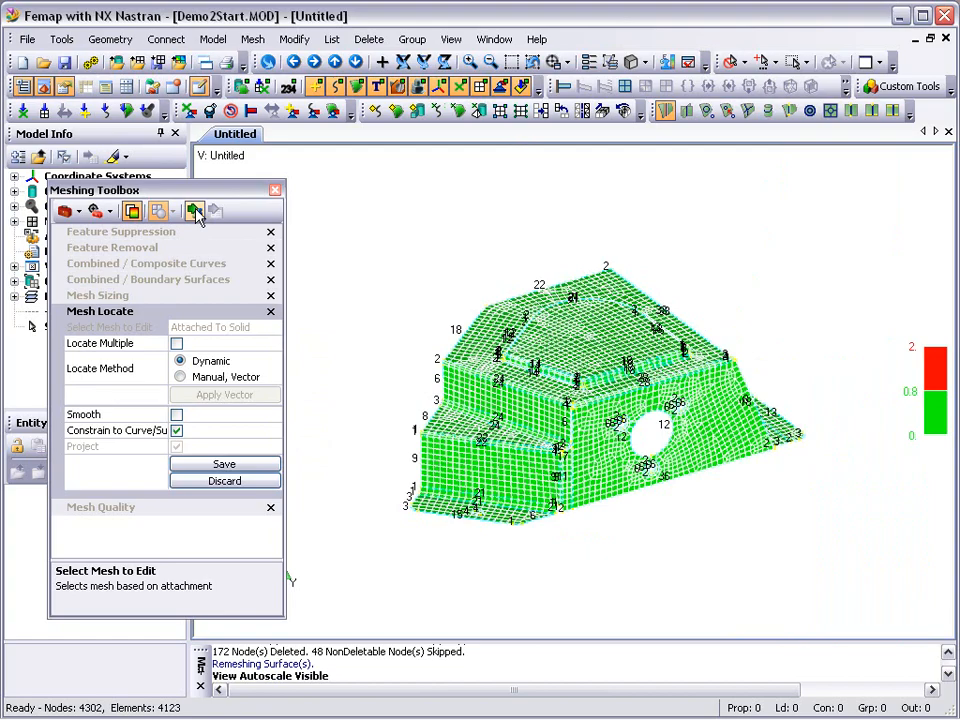
scroll(338, 300, "up", 2)
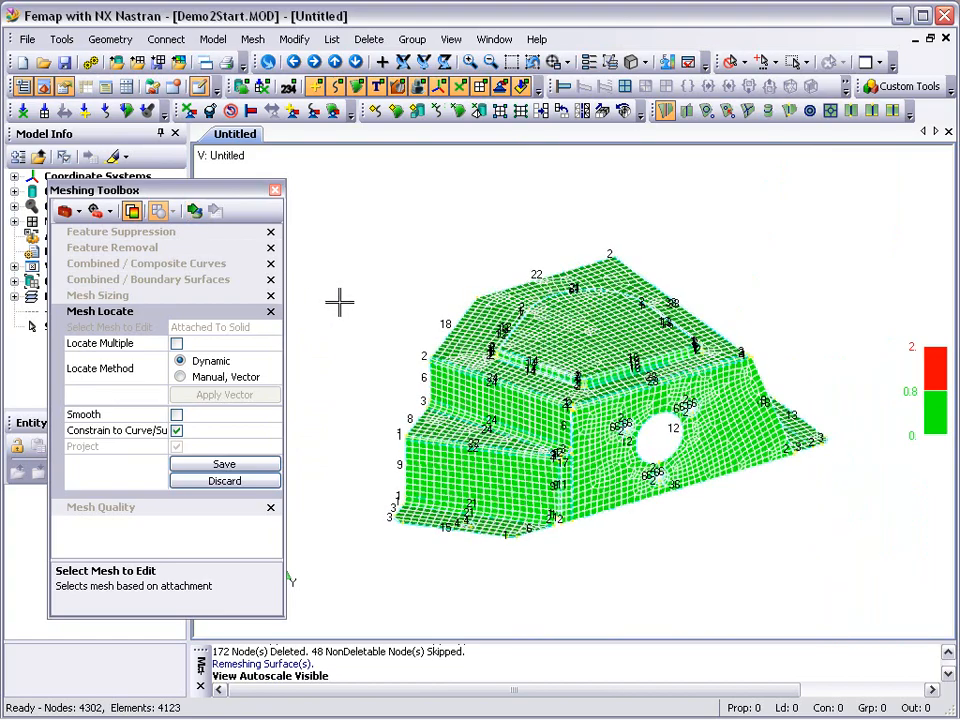
middle_click_drag(530, 445, 430, 483)
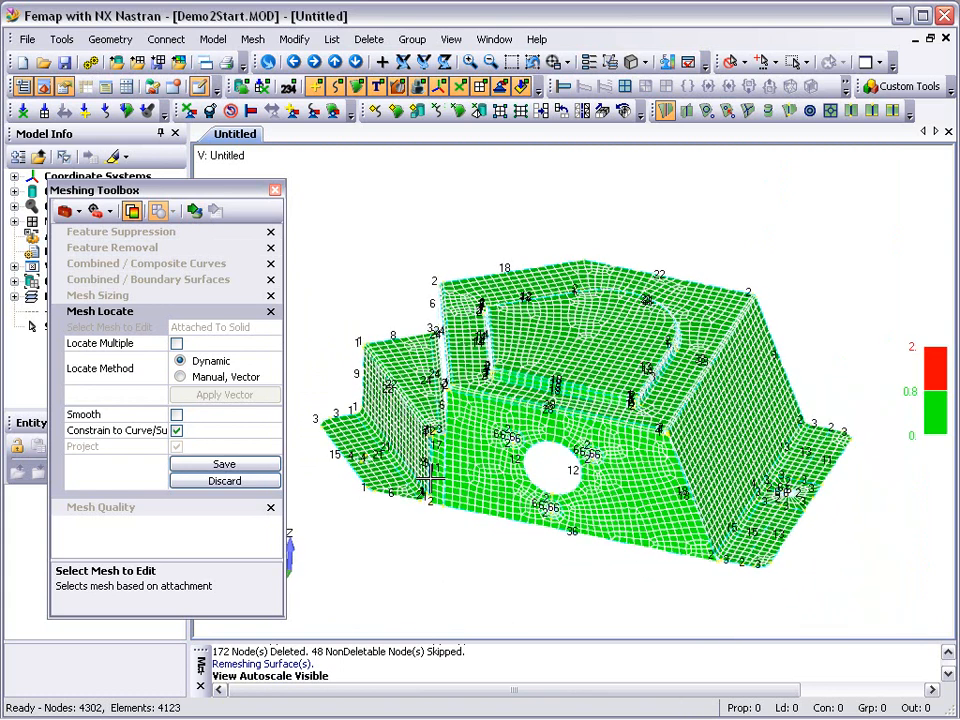
scroll(430, 480, "up", 2)
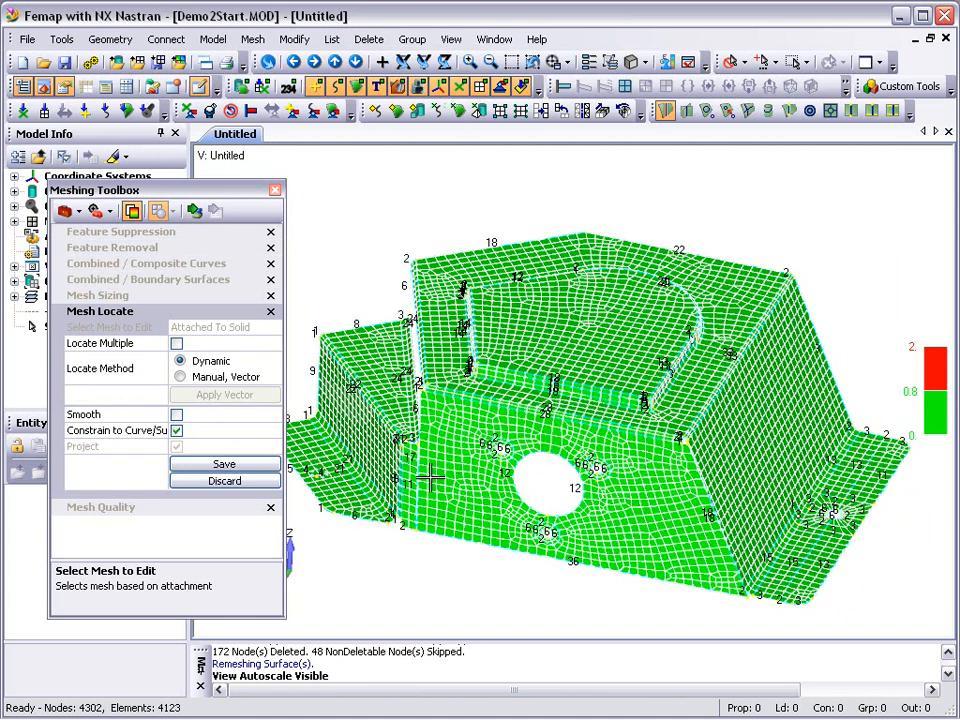